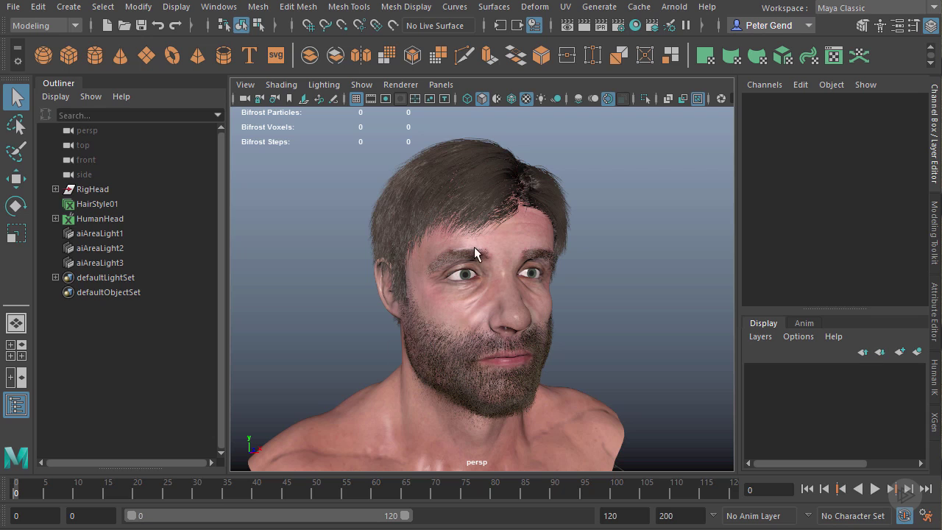
Step: Orbit and dolly out to frame the bust, the grid and the three aiAreaLights from above
mouse_move(585, 276)
alt+mouse_down()
mouse_move(530, 280)
mouse_move(599, 277)
alt+mouse_up()
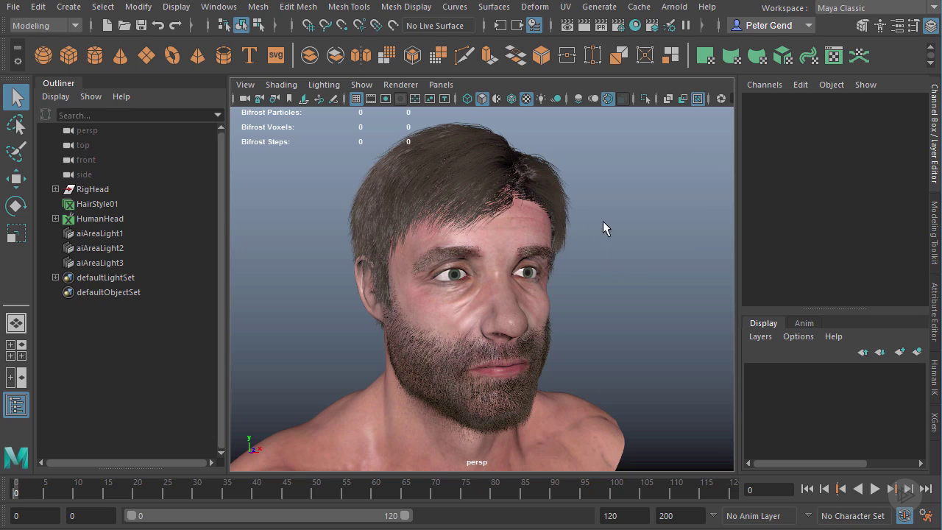
alt+right_drag(573, 252, 458, 204)
alt+drag(459, 204, 403, 267)
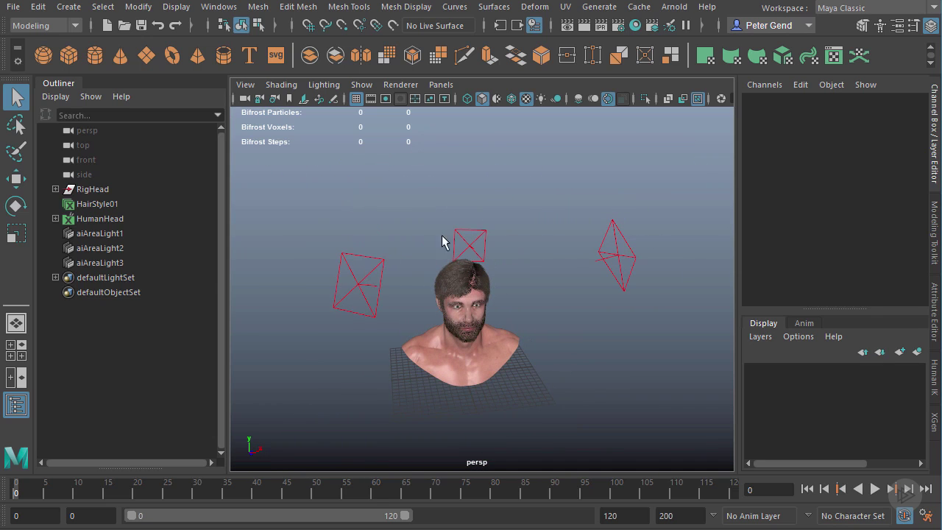
Step: Inspect the top, right and left area lights in turn, then clear the selection
click(467, 236)
click(618, 254)
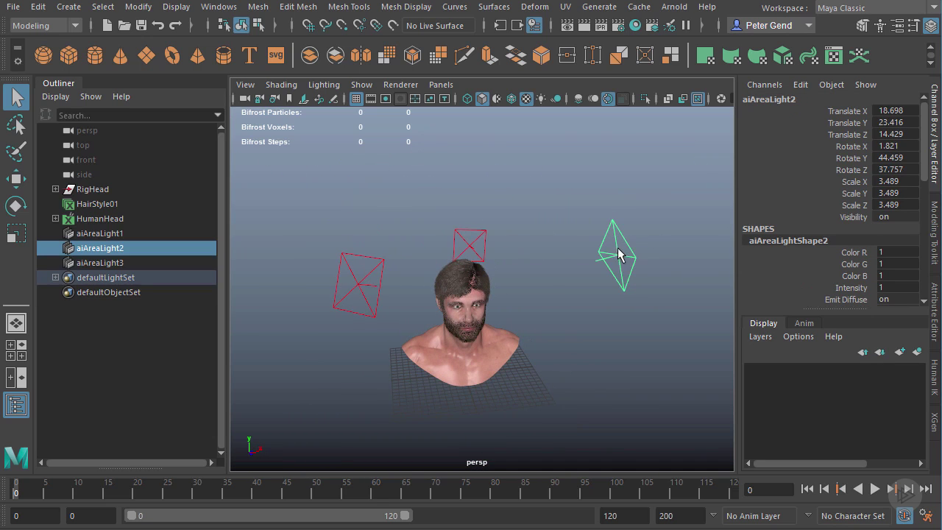
click(359, 291)
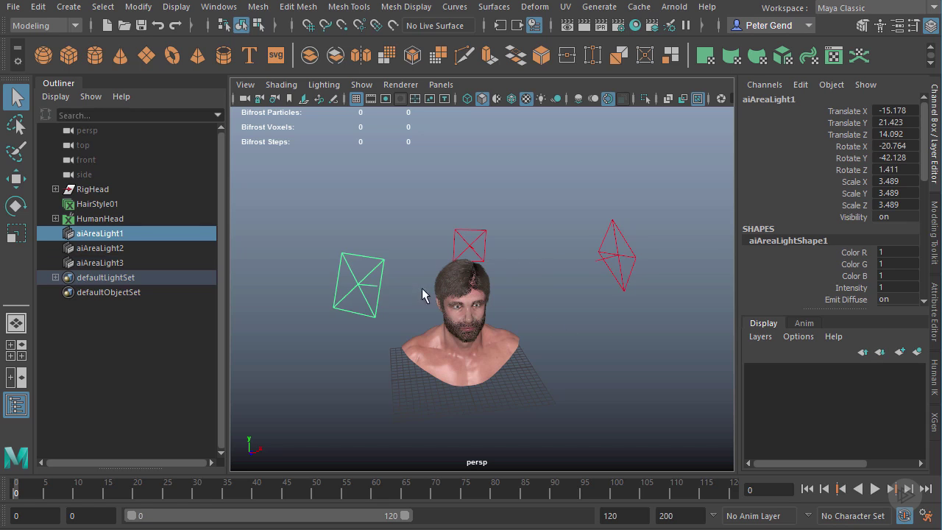
click(545, 328)
Step: Frame the face close-up and frontal, then start an Arnold render
alt+drag(498, 324, 523, 306)
alt+right_drag(524, 306, 654, 335)
alt+drag(654, 335, 722, 165)
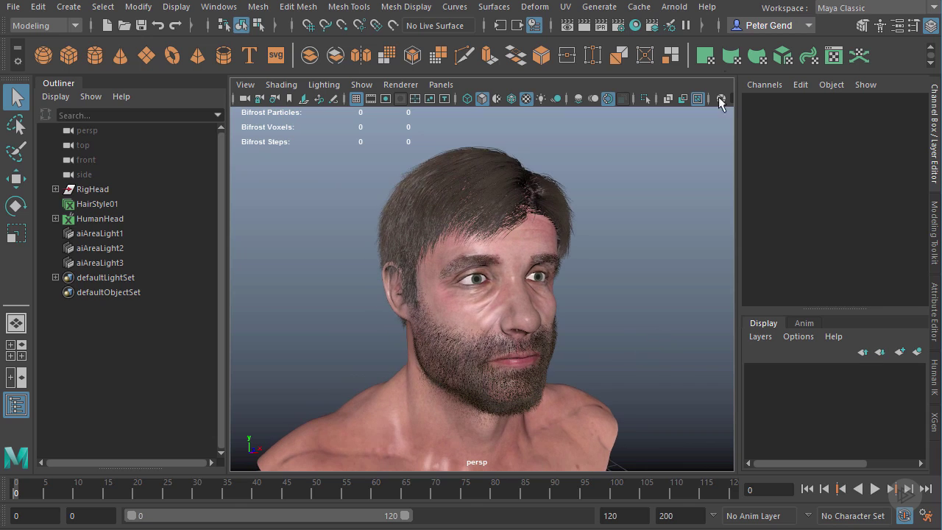
click(674, 7)
click(699, 32)
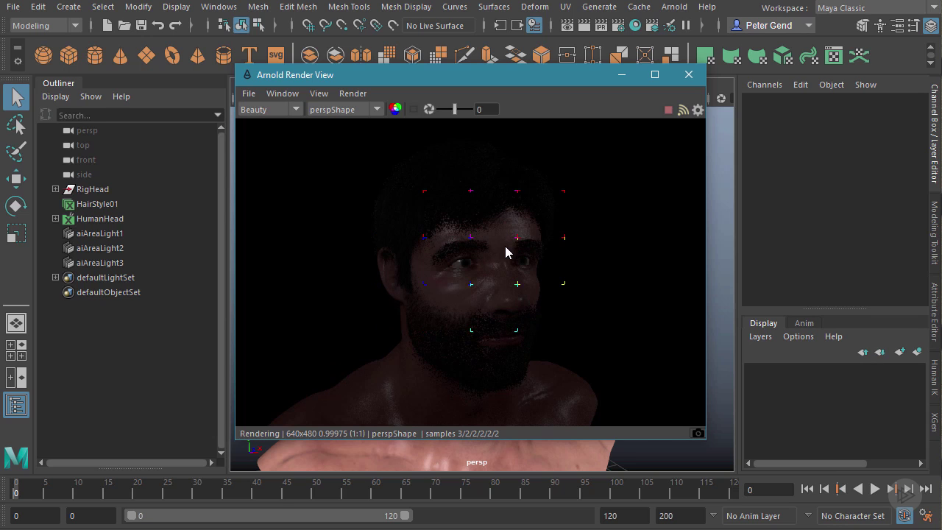
Step: Shift the Render View left and show aiAreaLight1's attributes (intensity 1, exposure 0)
drag(321, 75, 271, 76)
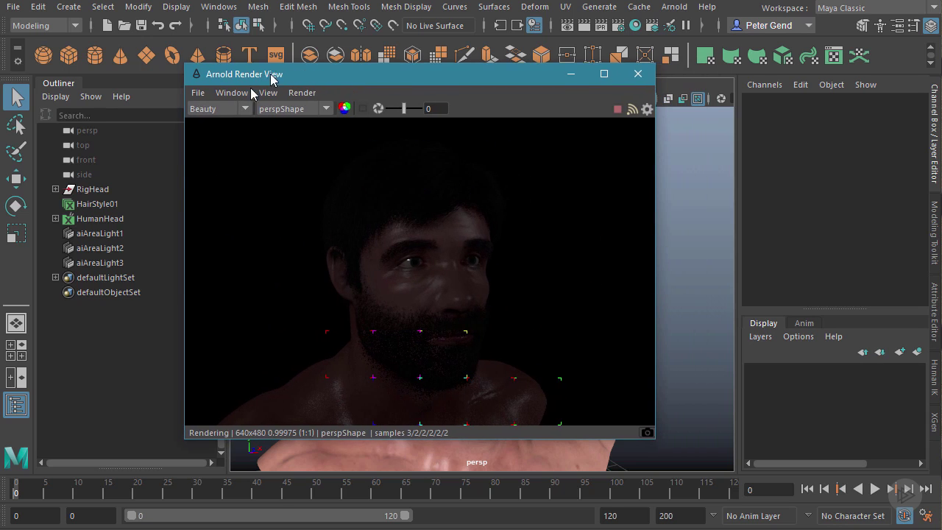
click(132, 234)
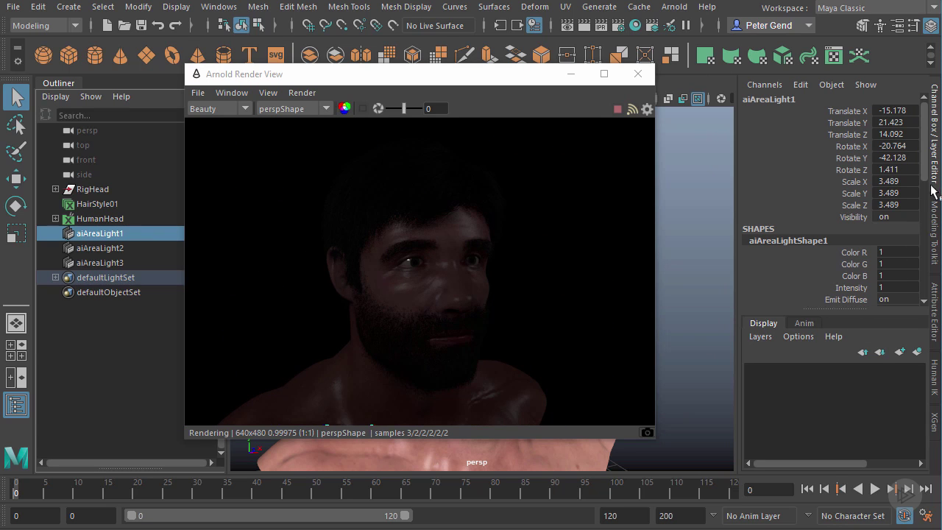
key(ctrl+a)
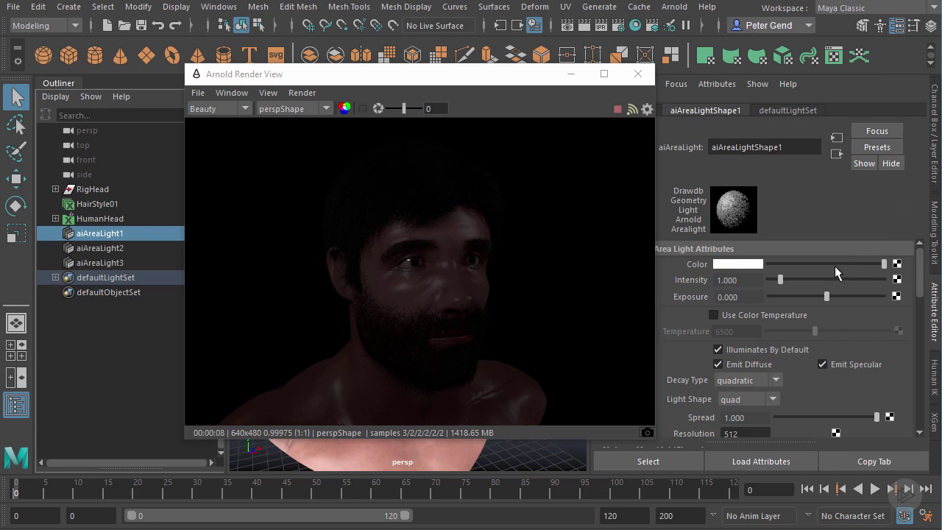
Step: Set Exposure to 6 on aiAreaLight1, 4 on aiAreaLight2 and 6 on aiAreaLight3
click(742, 296)
text(6)
key(Tab)
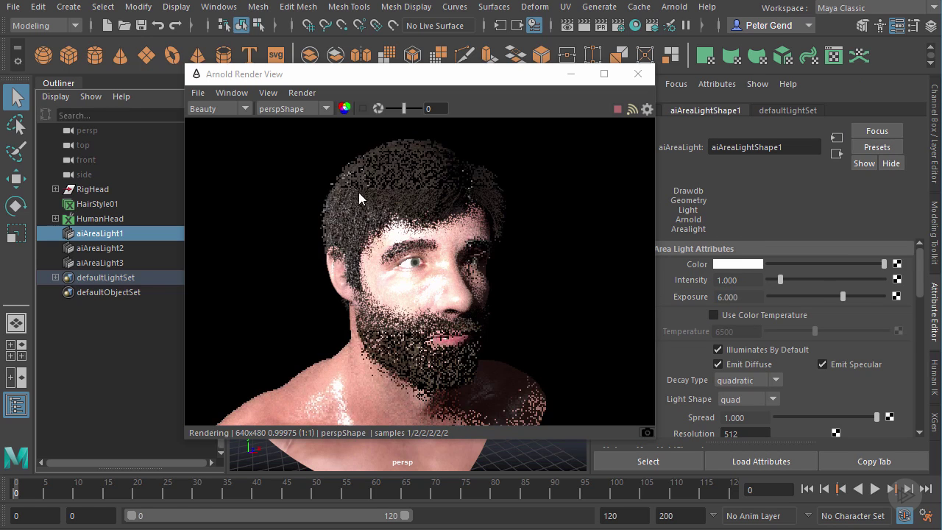
click(135, 250)
click(728, 296)
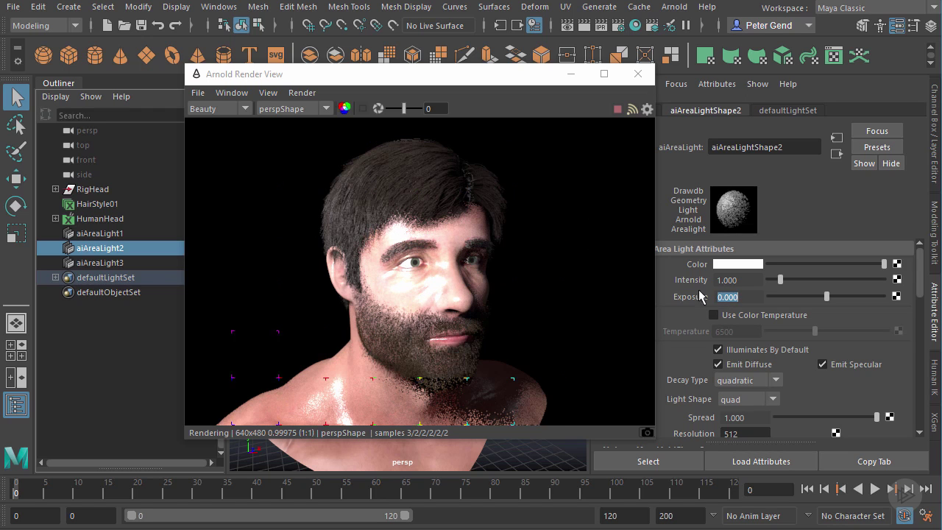
text(4)
key(Return)
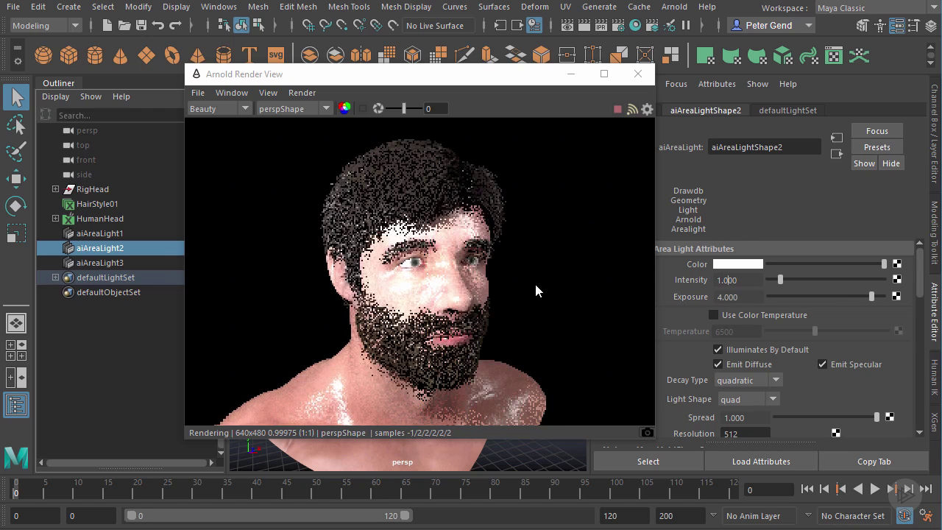
click(143, 263)
double_click(728, 297)
text(6)
key(Return)
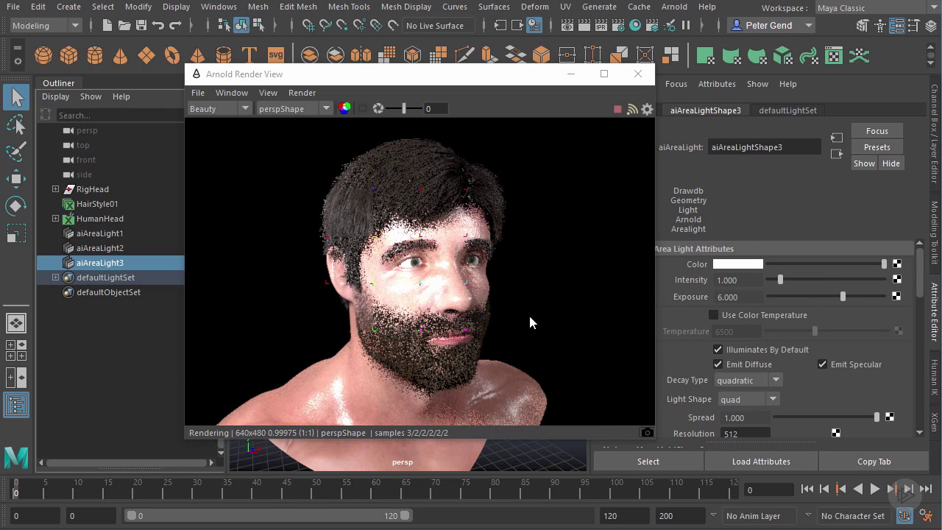
Step: Reposition the windows, moving the Arnold Render View up and to the left
drag(451, 272, 421, 196)
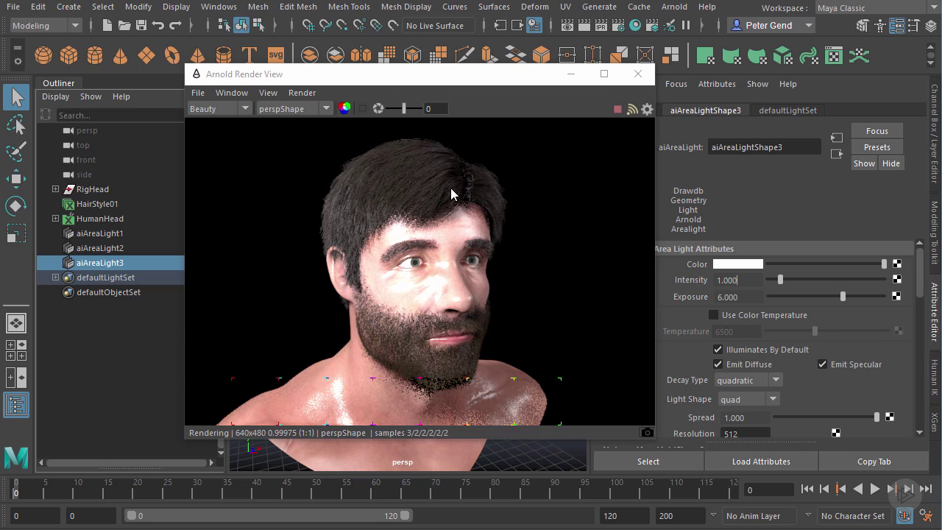
drag(405, 262, 432, 275)
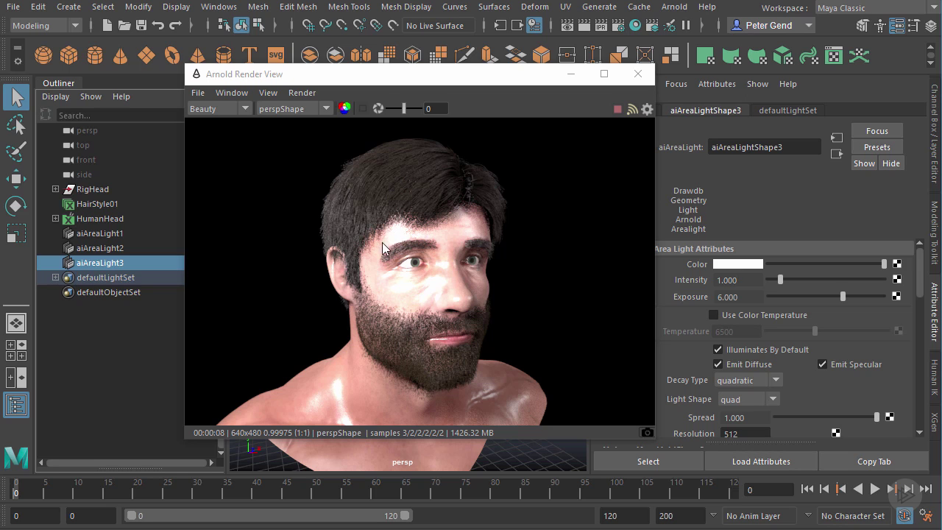
drag(539, 81, 501, 62)
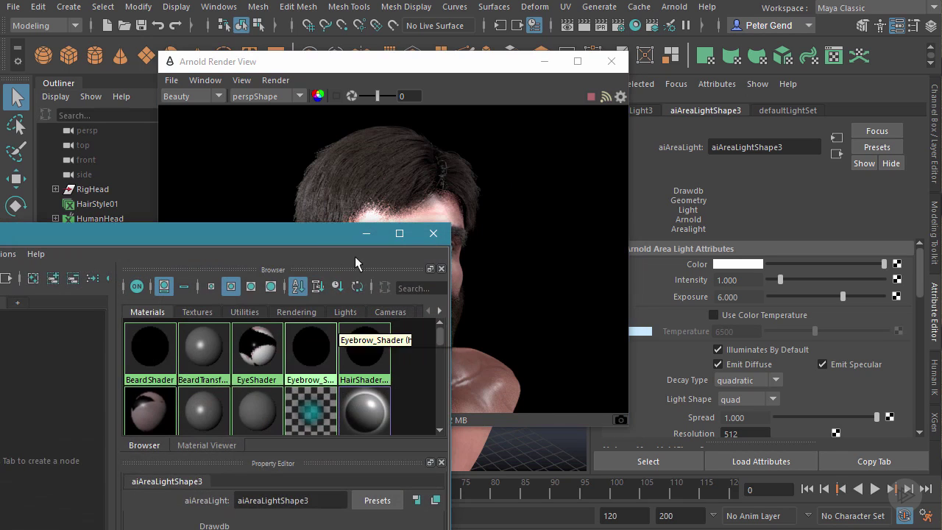
Step: Load the HairShader_Physical swatch's settings from the enlarged Hypershade, then minimize Hypershade
drag(311, 237, 471, 85)
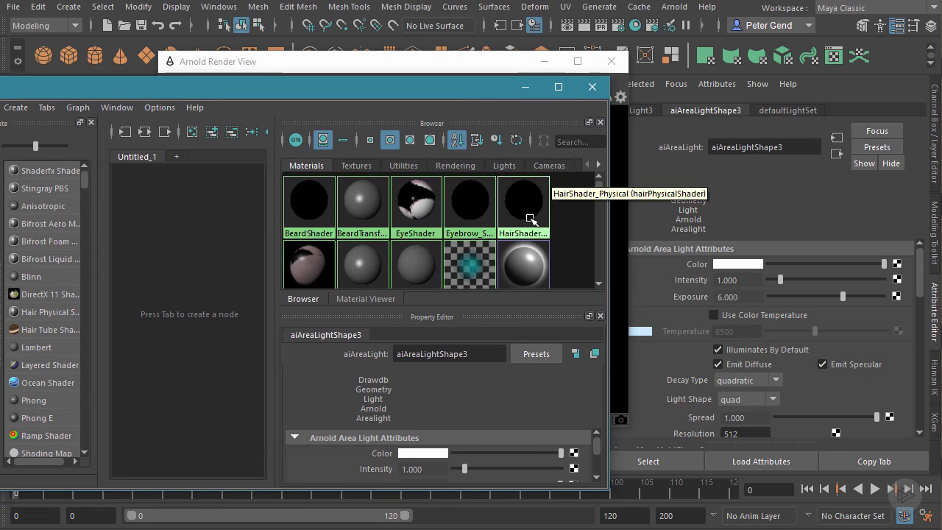
click(522, 220)
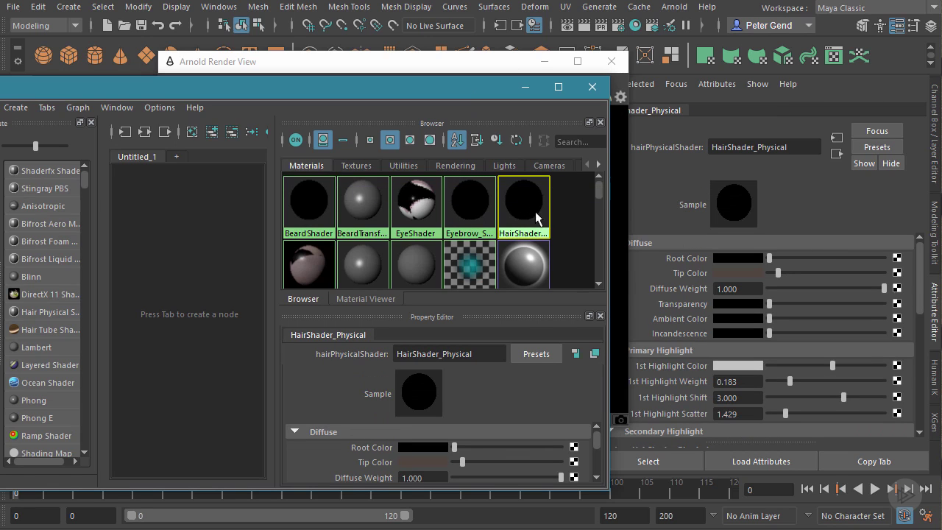
click(526, 88)
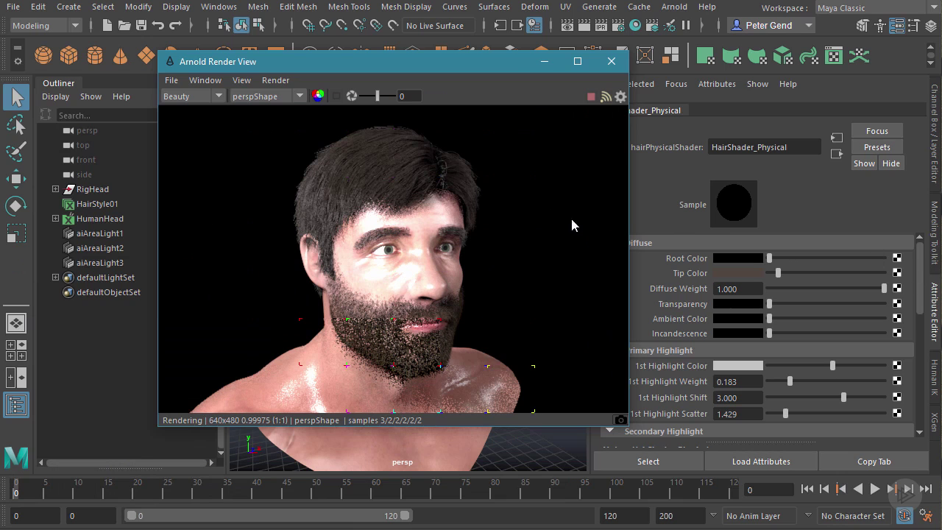
Step: Scroll HairShader_Physical down to Extra Attributes (Ai Kd Ind 0) and shift the Render View left
drag(920, 265, 923, 370)
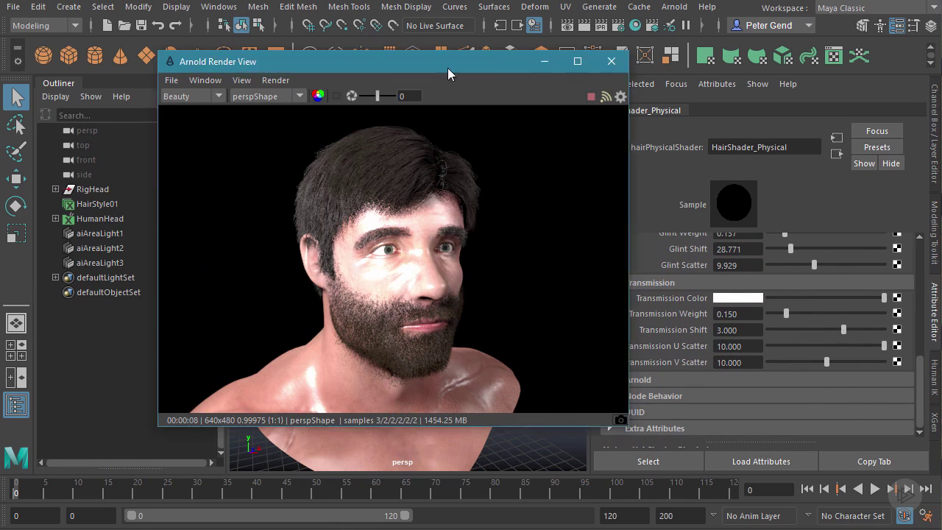
drag(368, 61, 294, 58)
drag(923, 381, 921, 417)
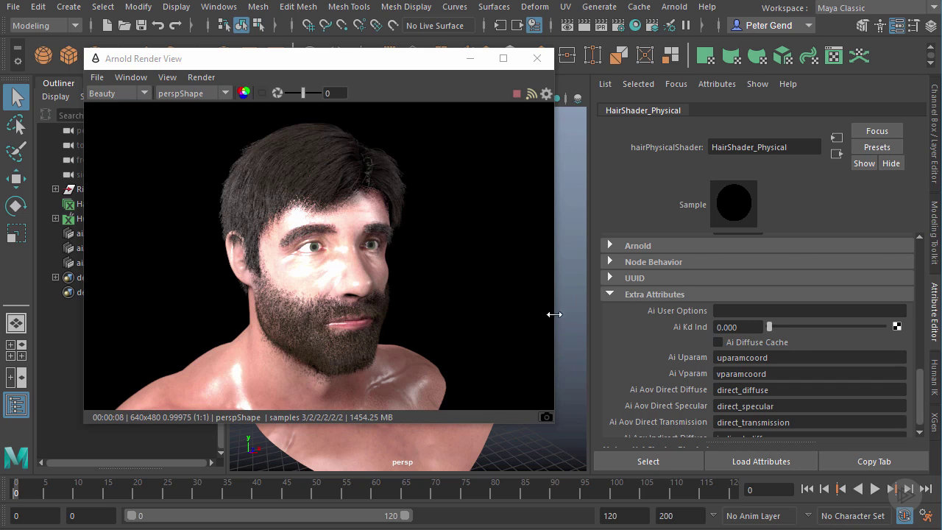
Step: Set the hair shader's Ai Kd Ind to 50
drag(770, 327, 887, 326)
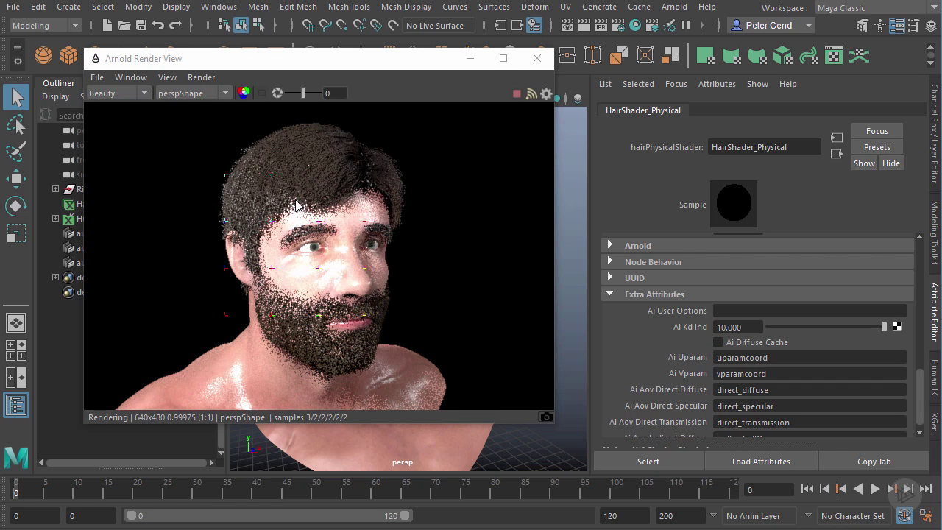
double_click(751, 328)
text(50)
key(Return)
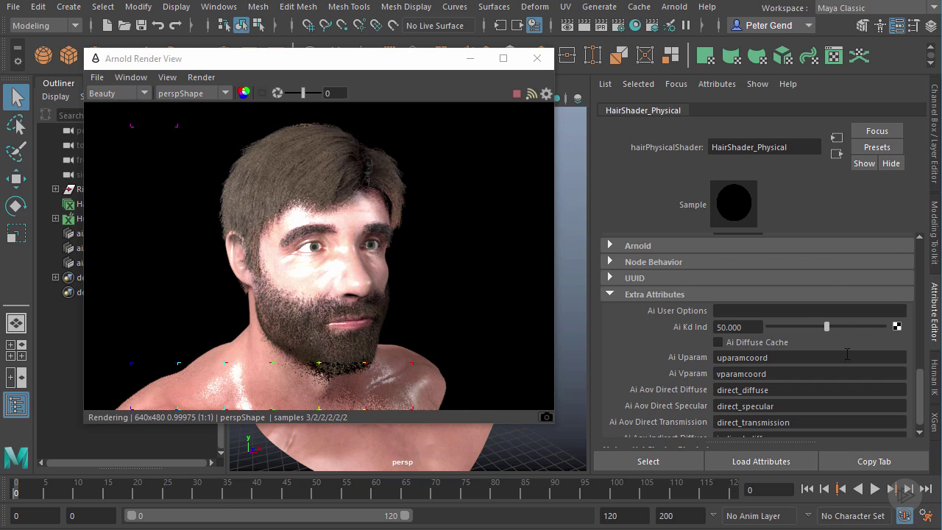
Step: Scroll the Attribute Editor back up, move the Render View right and close it
drag(921, 390, 922, 329)
scroll(739, 280, up, 5)
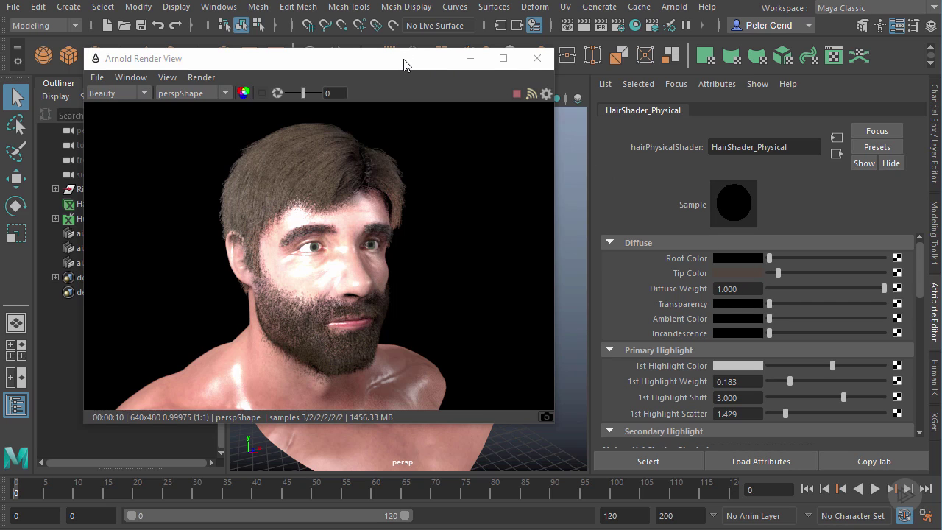
drag(403, 65, 420, 71)
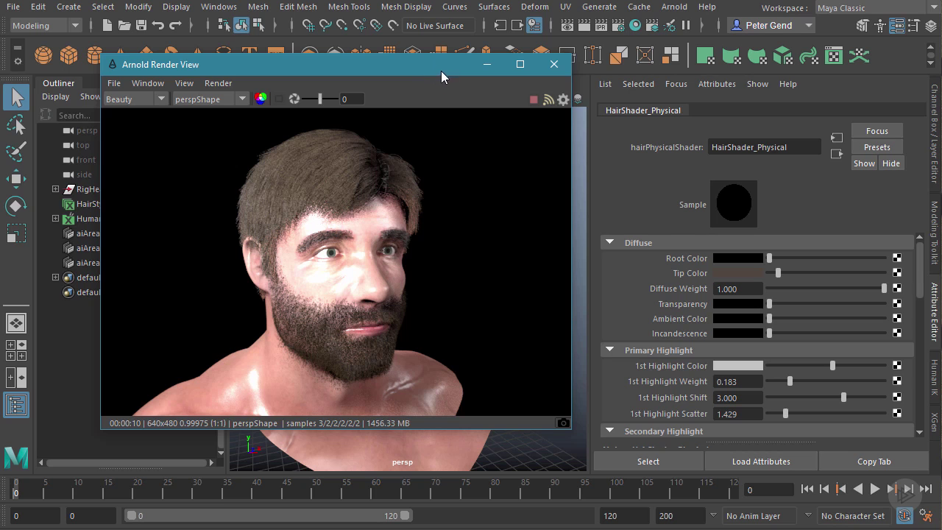
drag(428, 66, 510, 65)
click(637, 62)
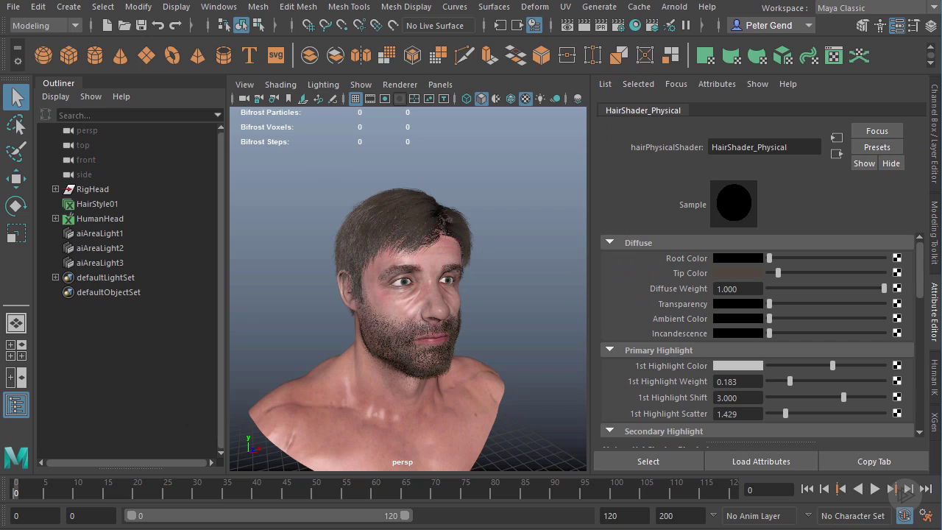
Step: Create a new Arnold aiHair shader node in a floating Hypershade window
click(636, 25)
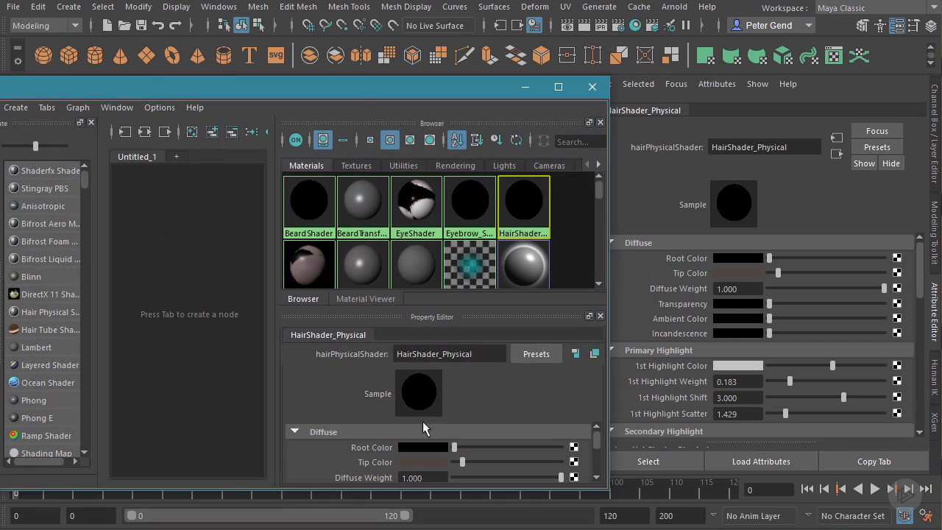
drag(360, 88, 574, 37)
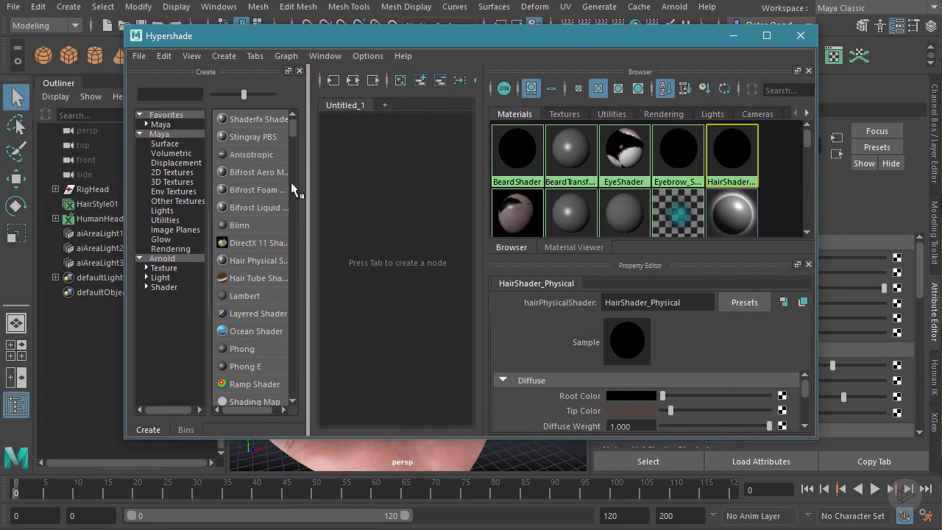
click(161, 260)
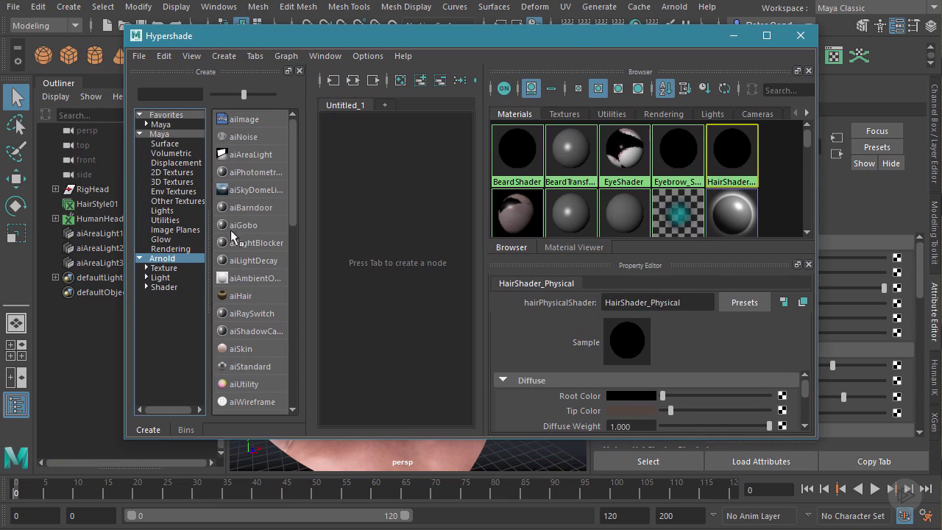
click(242, 296)
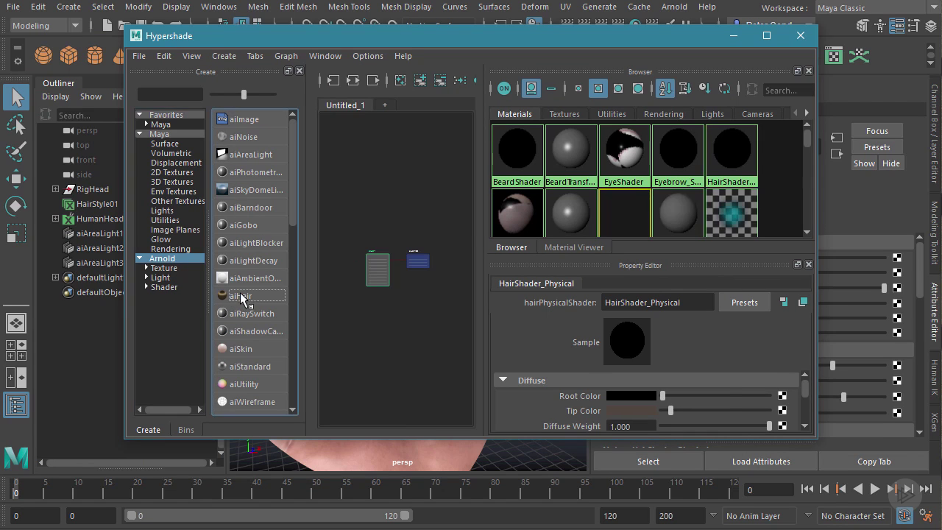
scroll(808, 143, down, 2)
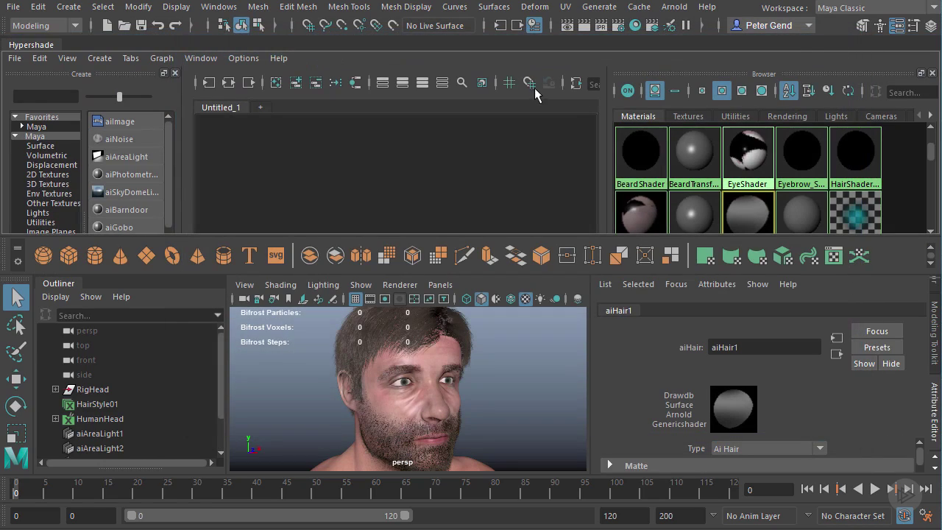
drag(34, 46, 323, 66)
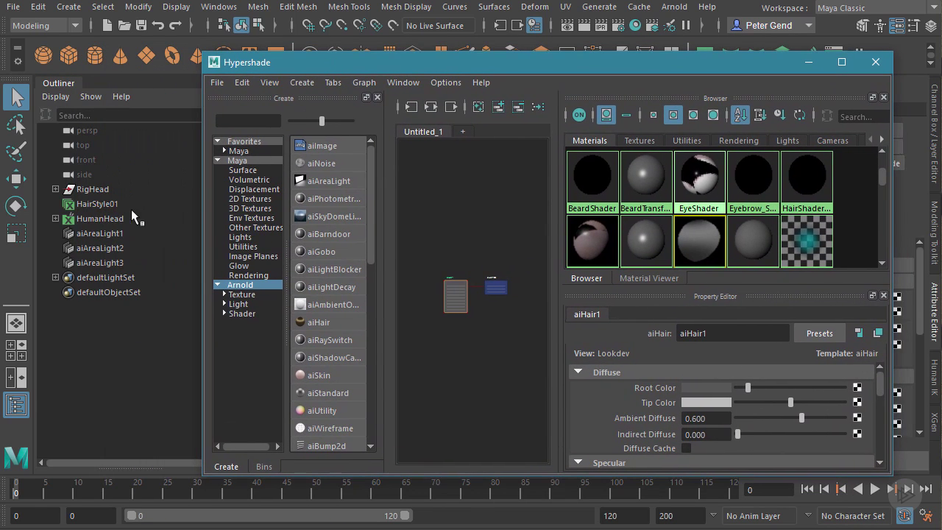
Step: Assign the aiHair1 material to the HairStyle01 hair description
click(99, 205)
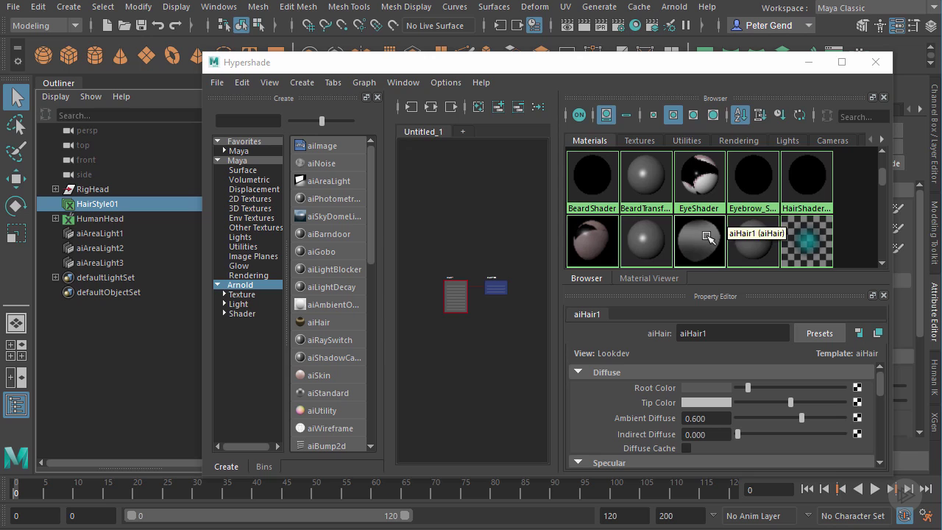
right_click(708, 237)
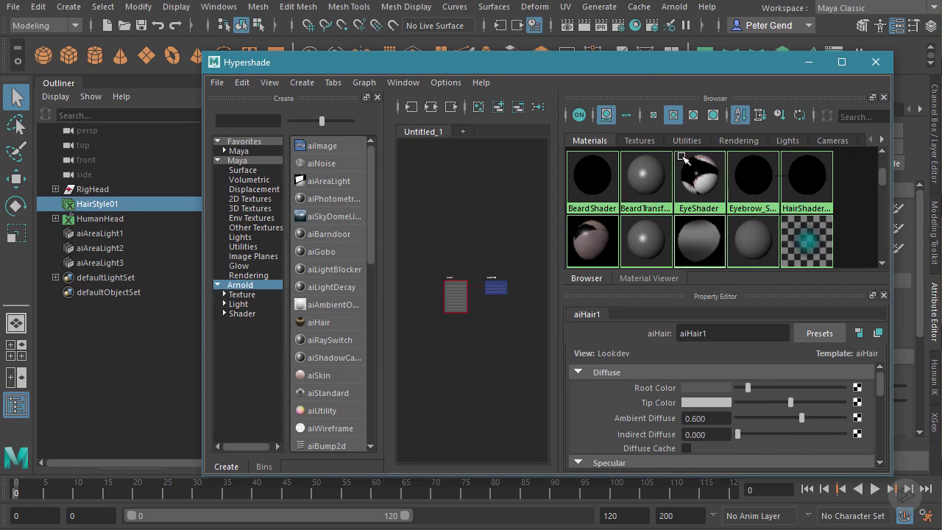
drag(646, 69, 495, 381)
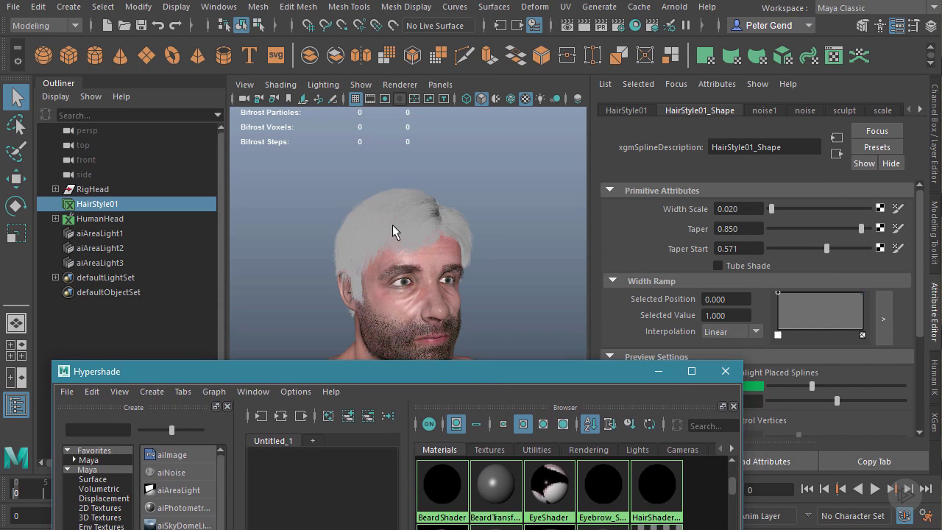
drag(435, 373, 594, 82)
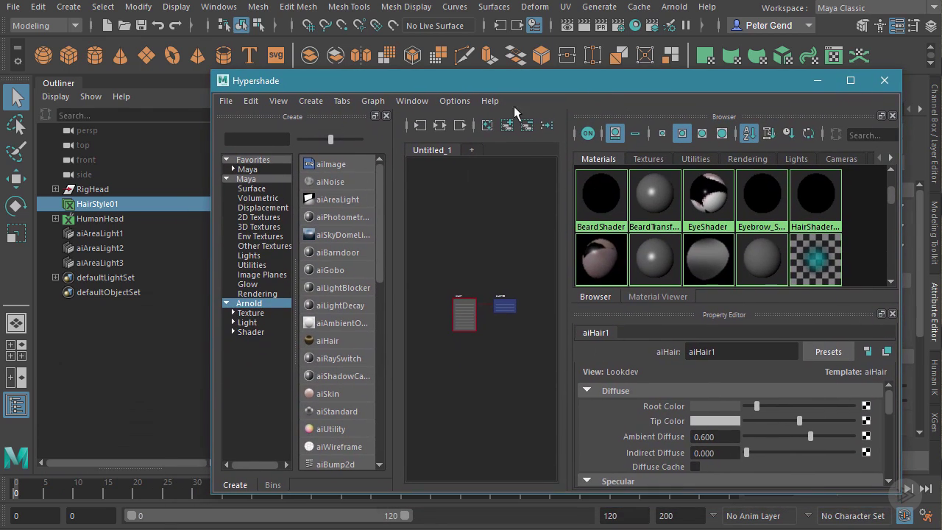
Step: Apply aiHair1 to the Beard and Eyebrows descriptions, then close Hypershade
click(55, 219)
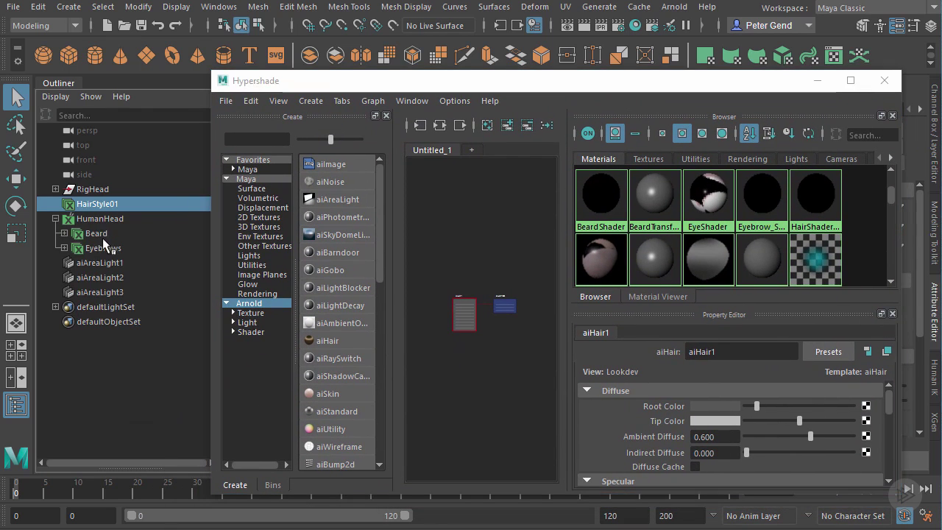
click(105, 235)
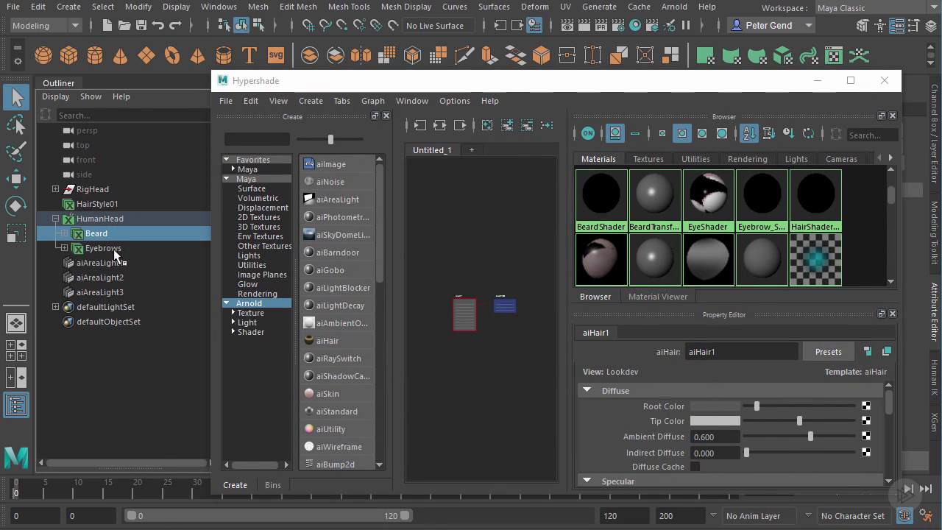
shift+click(114, 250)
right_drag(714, 255, 714, 215)
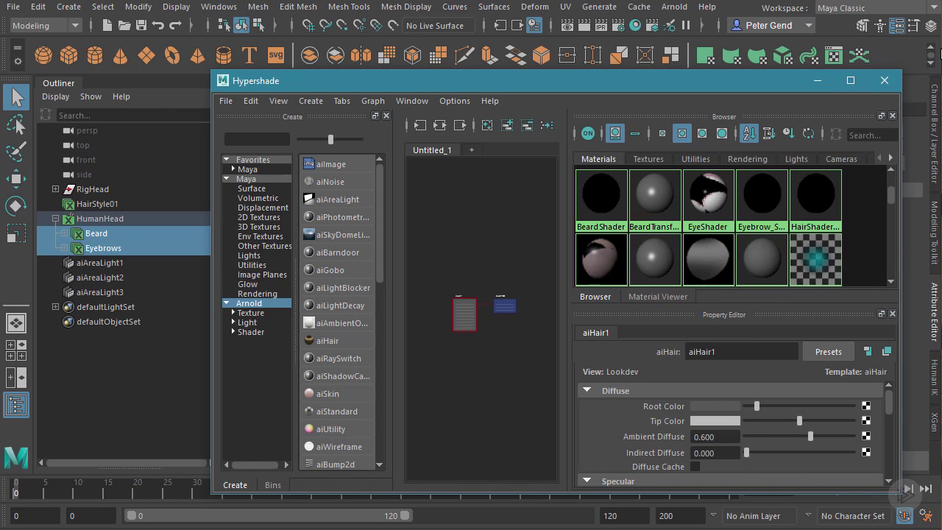
click(884, 80)
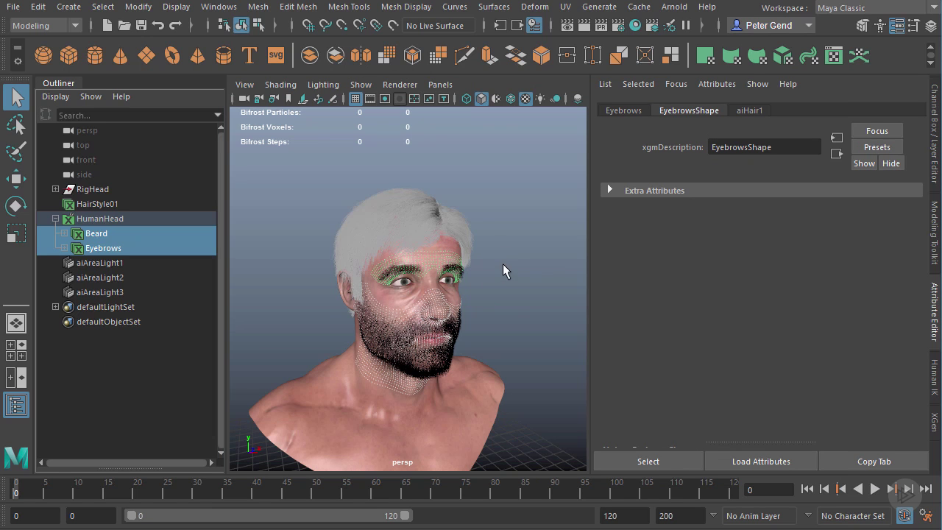
Step: Deselect, move the camera closer to the head and start an interactive Arnold render
click(502, 268)
alt+right_drag(465, 273, 507, 277)
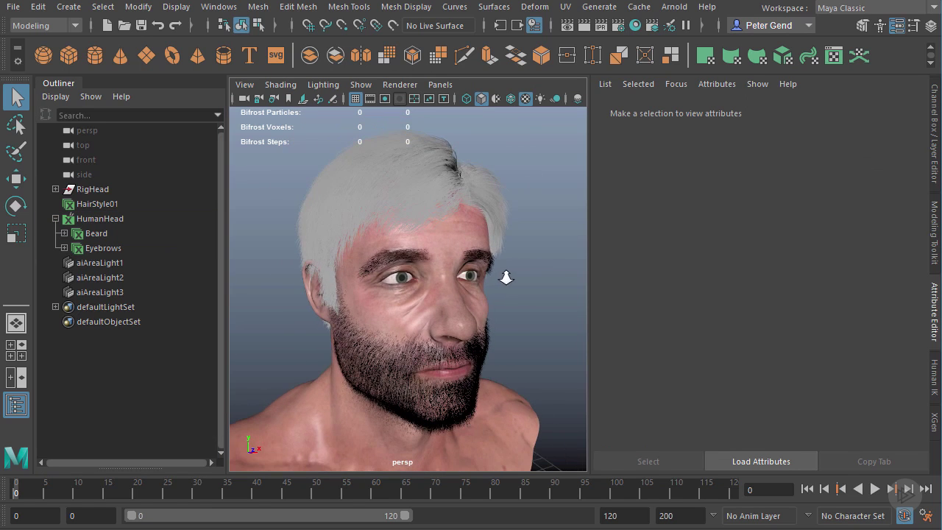
click(699, 33)
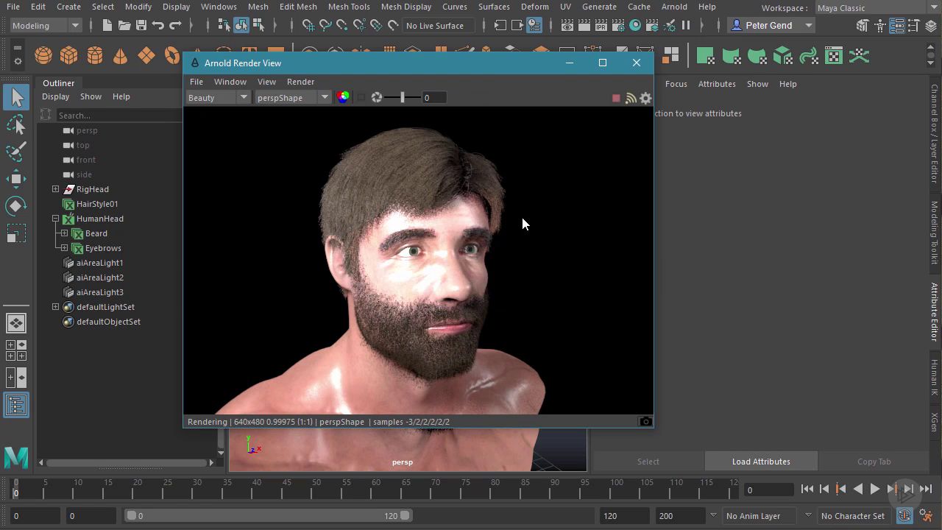
Step: Move the Render View left and select aiAreaLight1 for editing
drag(478, 70, 492, 93)
scroll(538, 265, down, 3)
scroll(541, 261, down, 1)
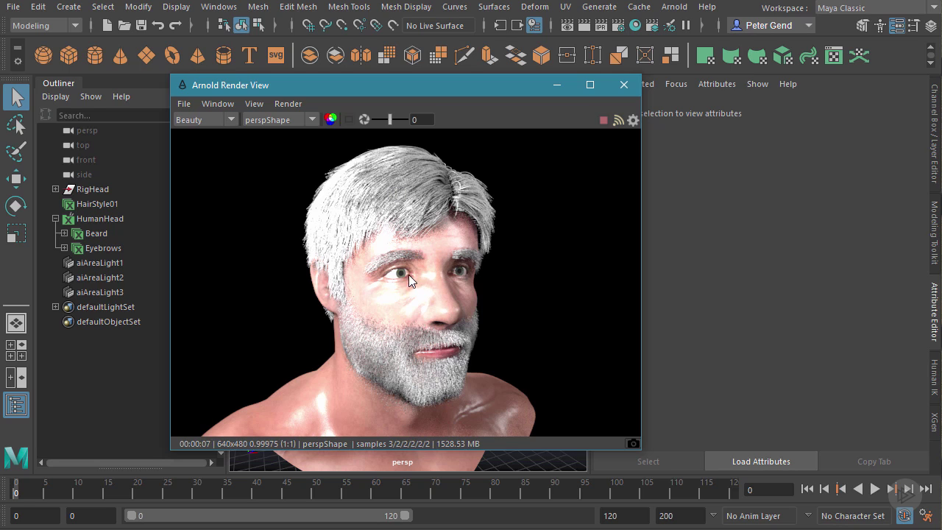
click(107, 261)
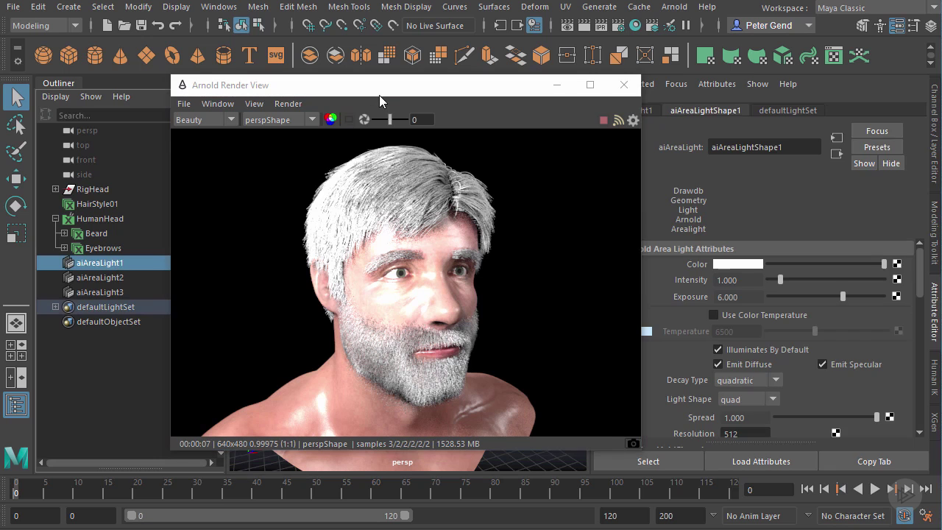
Step: Lower aiAreaLight1's exposure to 5 and aiAreaLight2's exposure to 3
drag(377, 93, 352, 92)
click(745, 297)
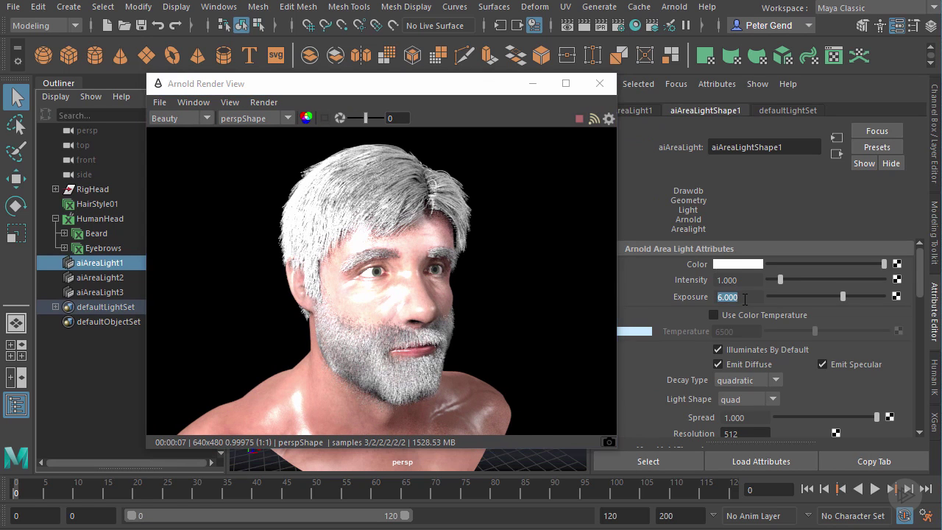
text(5)
key(Return)
text(5)
key(Return)
click(103, 279)
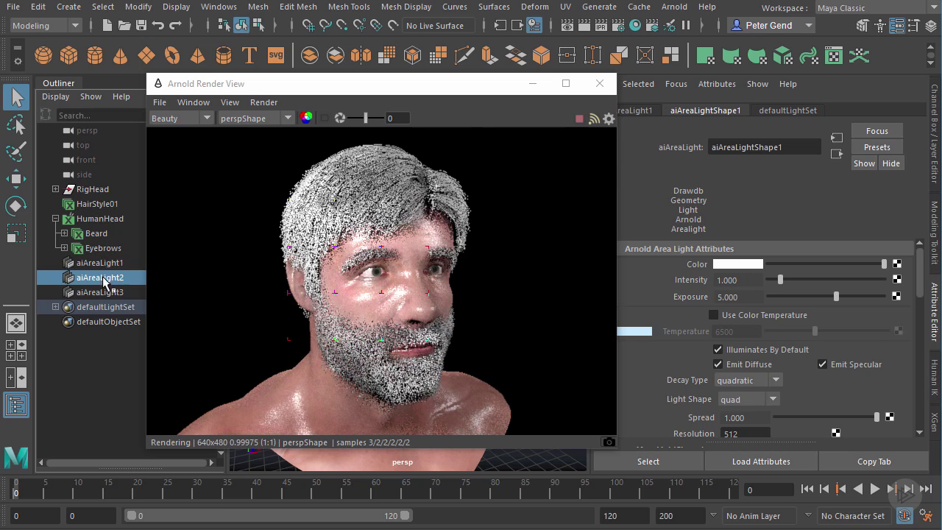
click(747, 298)
text(3)
key(Return)
Step: Set aiAreaLight3's exposure to 5 and select the HairStyle01 description
click(100, 293)
click(754, 296)
text(4)
key(Return)
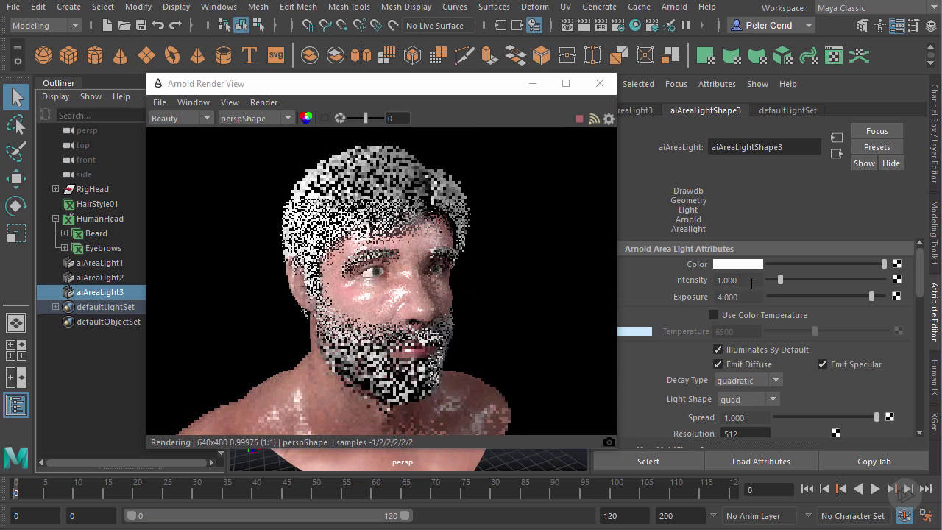
click(746, 296)
text(5)
key(Return)
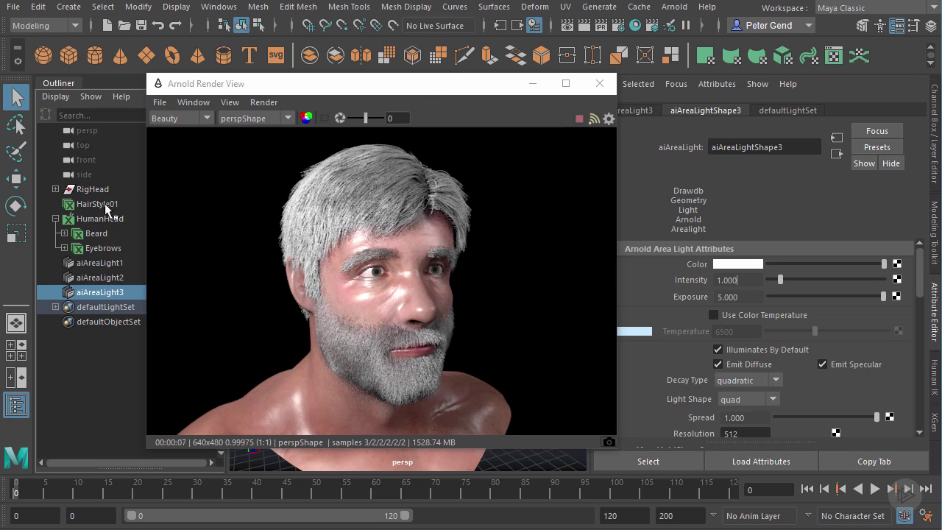
click(96, 203)
Step: Bring up the aiHair1 shader settings and move the render window further left
click(921, 109)
click(920, 109)
click(884, 109)
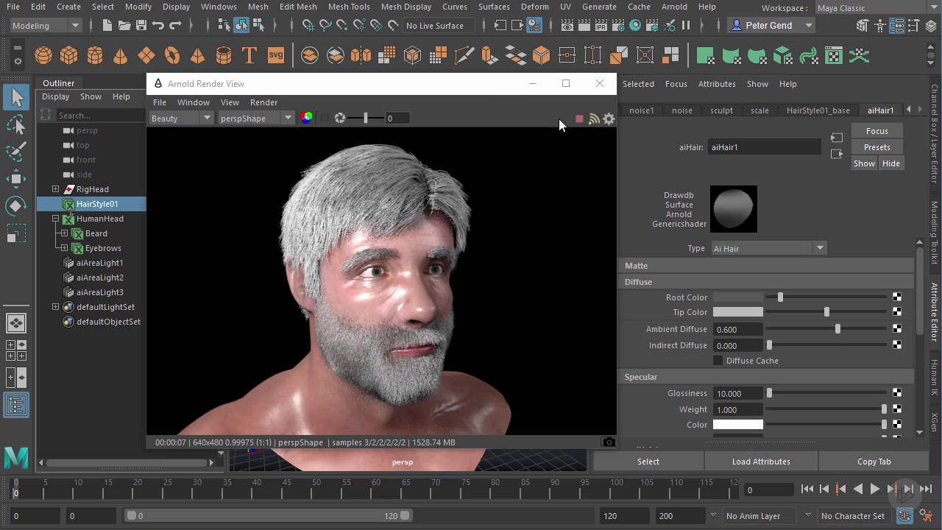
drag(476, 87, 421, 89)
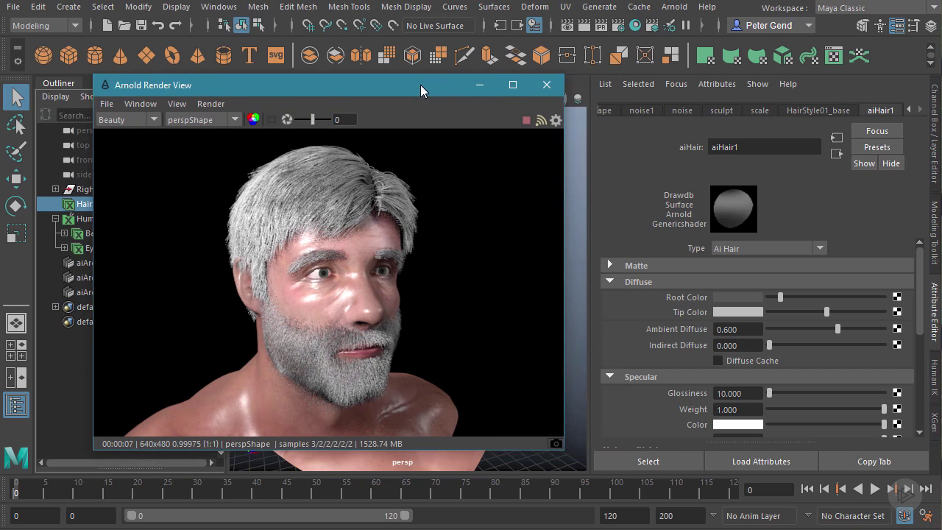
Step: Set the aiHair1 Root Color to a dark, slightly desaturated reddish brown
click(743, 295)
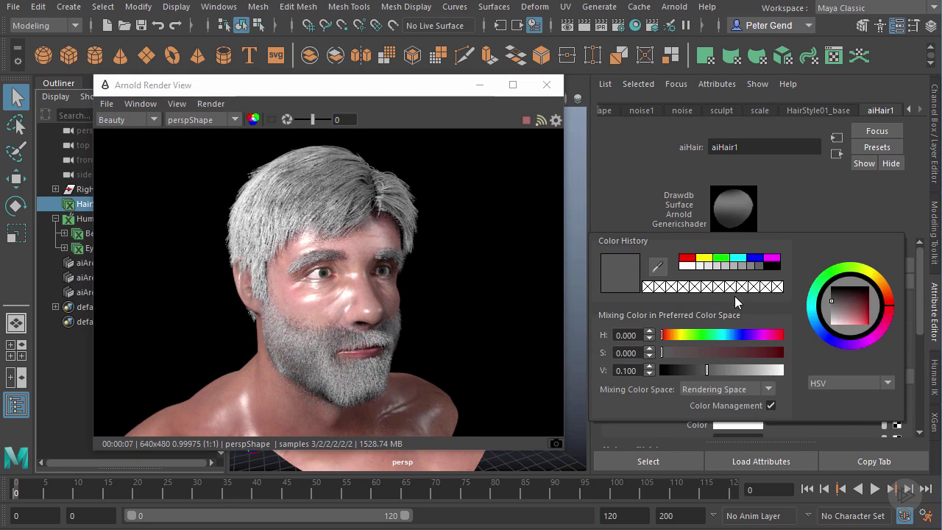
click(678, 339)
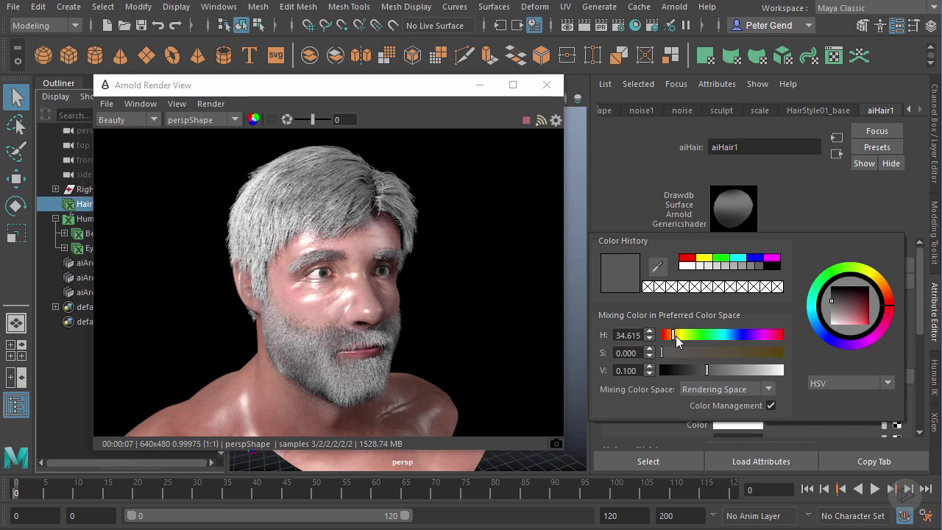
drag(755, 354, 771, 353)
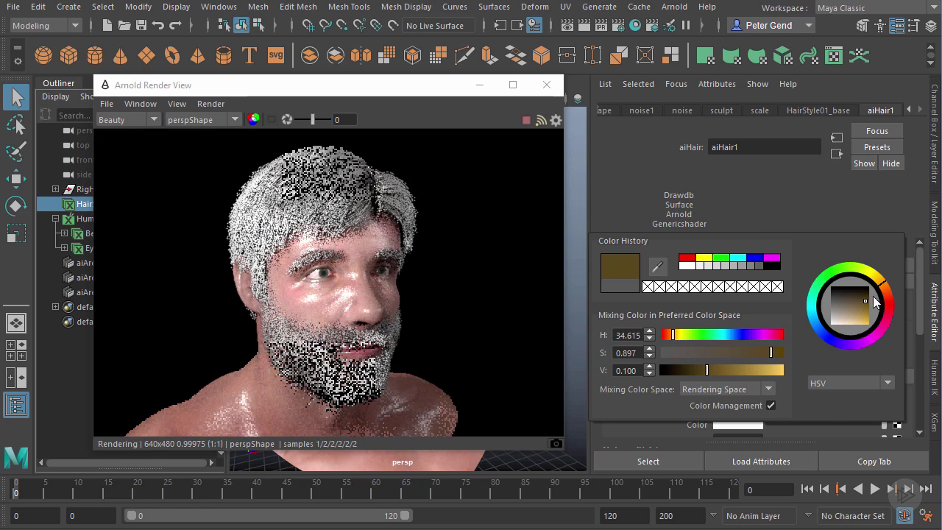
drag(886, 288, 890, 294)
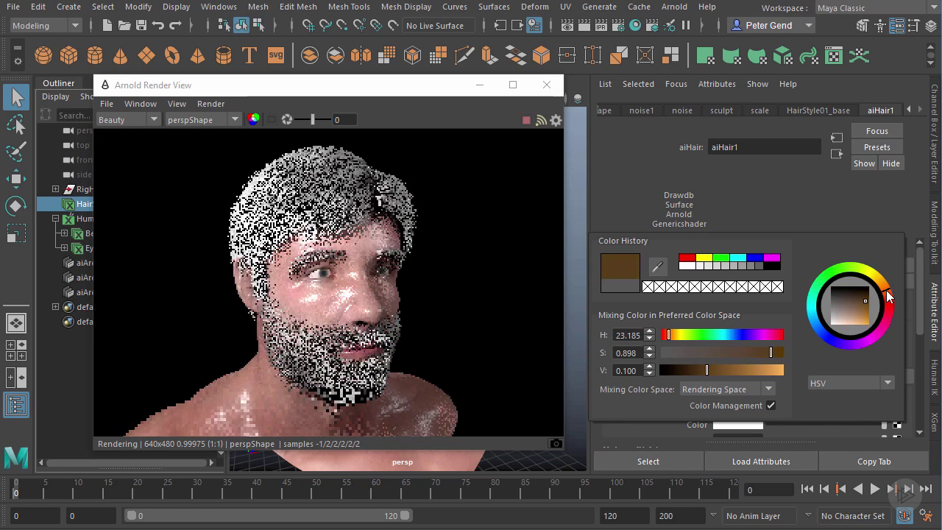
click(723, 370)
click(774, 353)
drag(869, 305, 873, 302)
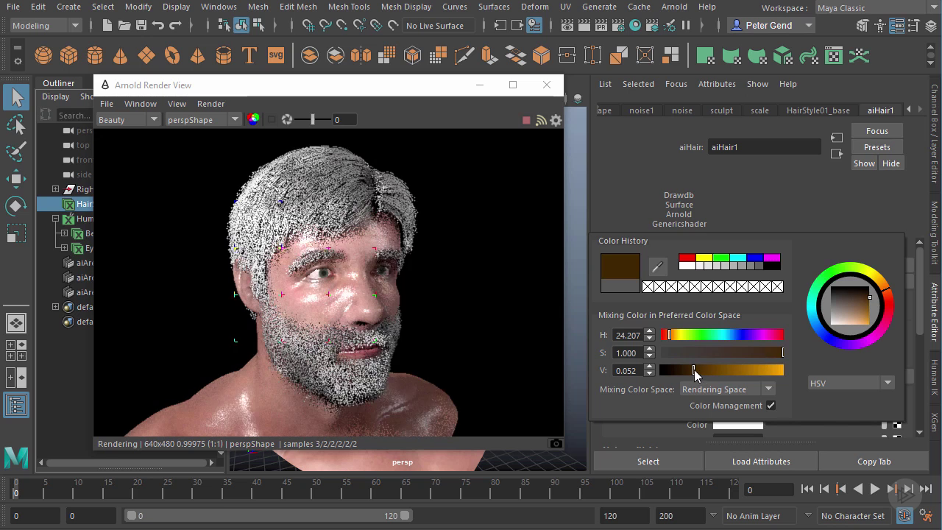
click(692, 370)
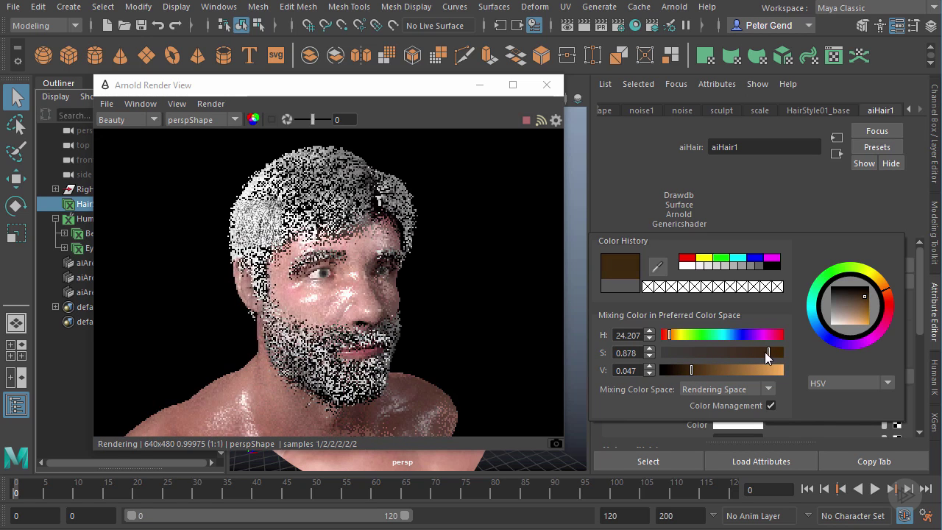
click(735, 302)
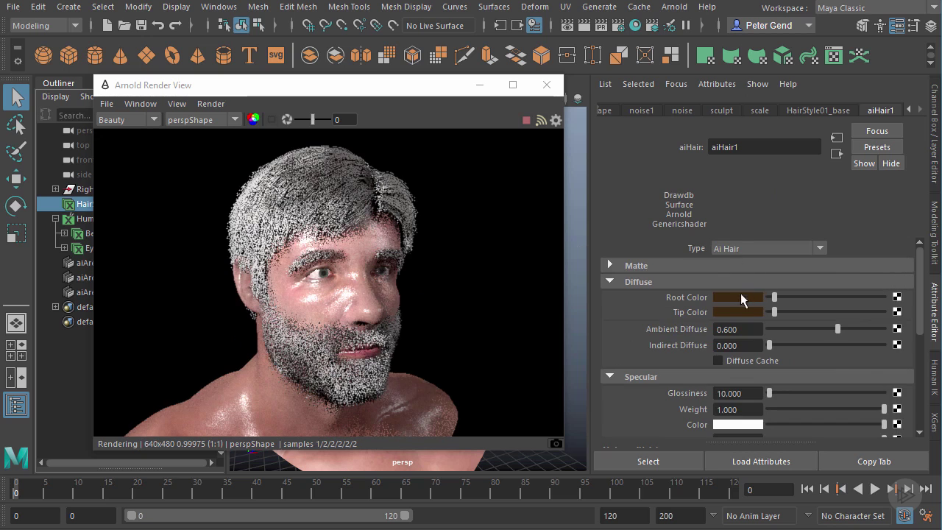
click(744, 299)
click(754, 351)
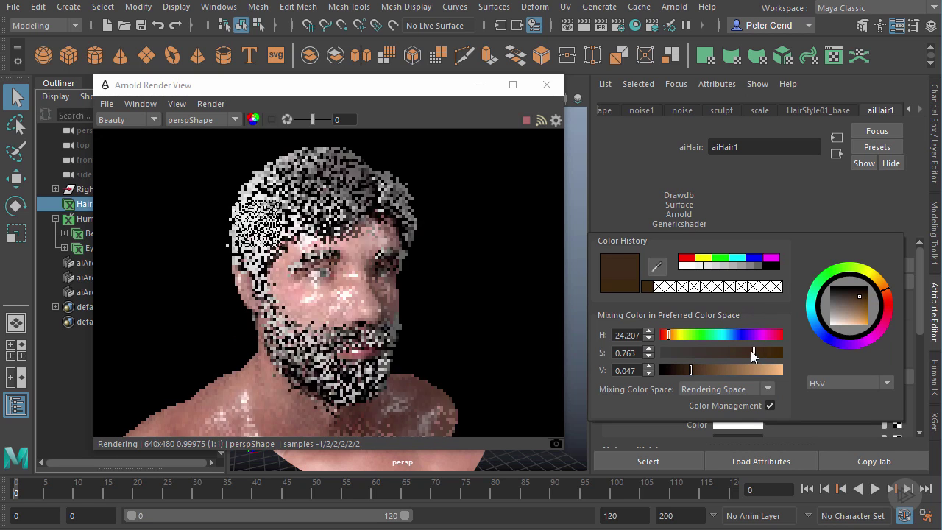
click(678, 371)
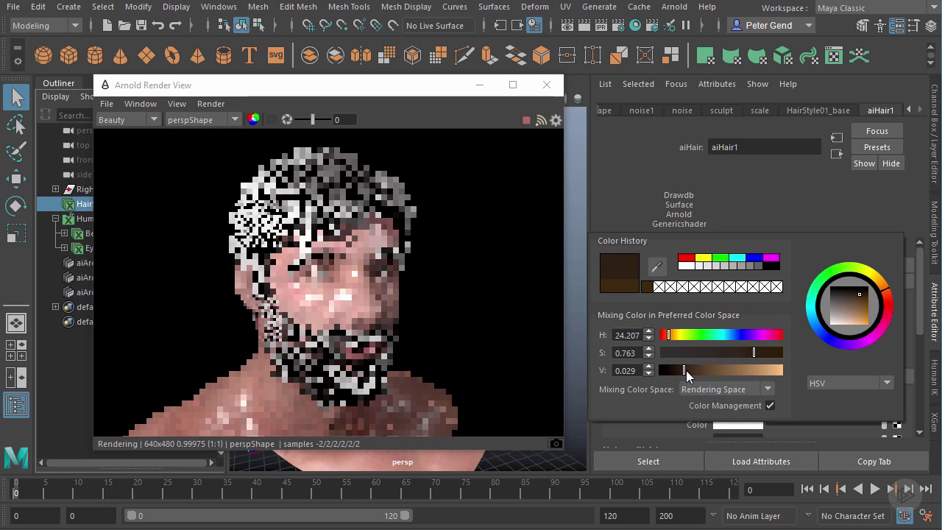
Step: Make the Tip Color a slightly lighter, less saturated brown
click(751, 312)
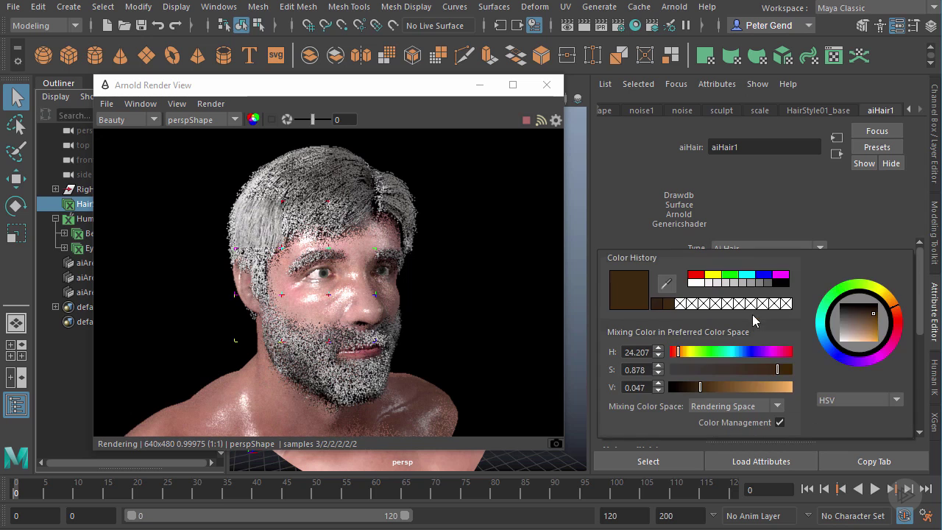
drag(700, 388, 710, 388)
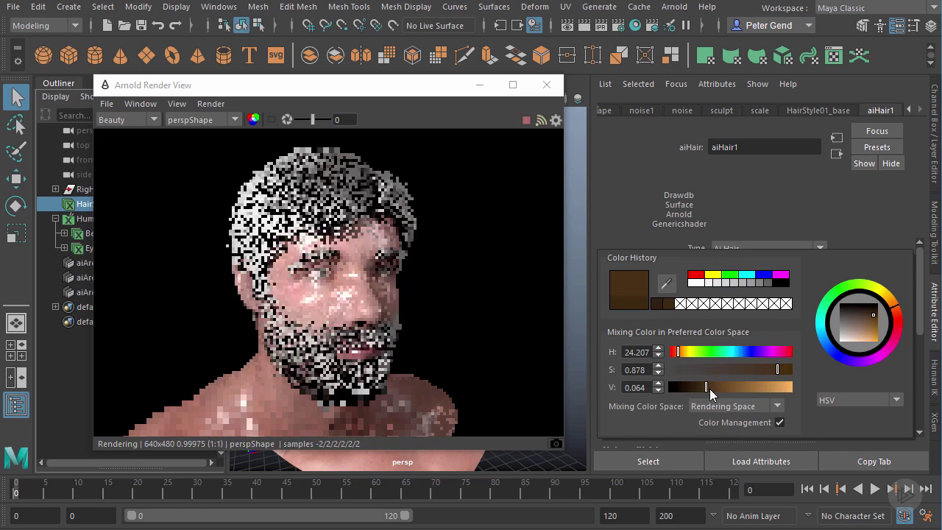
click(762, 370)
drag(762, 370, 751, 367)
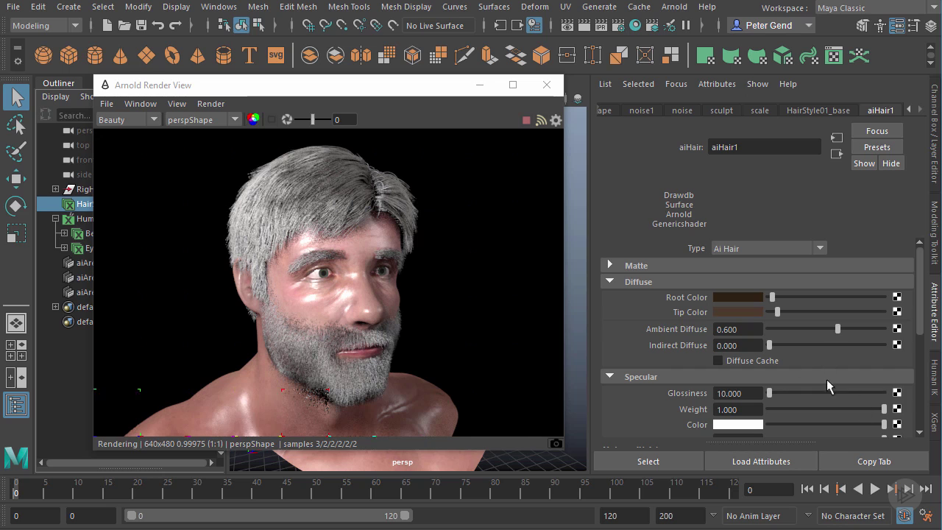
Step: Set Specular Glossiness to 675.325 and Weight to 0.110, and lighten the tip colour slightly
scroll(915, 332, down, 2)
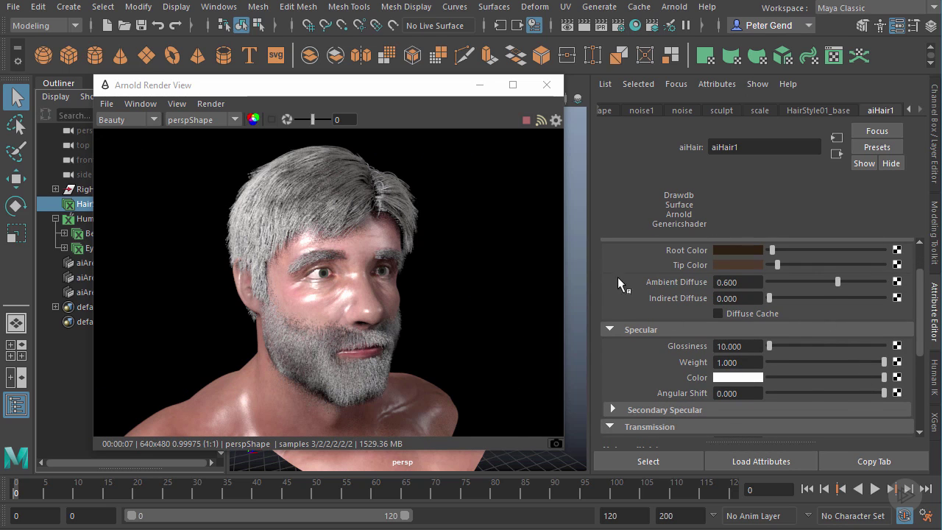
drag(771, 345, 781, 351)
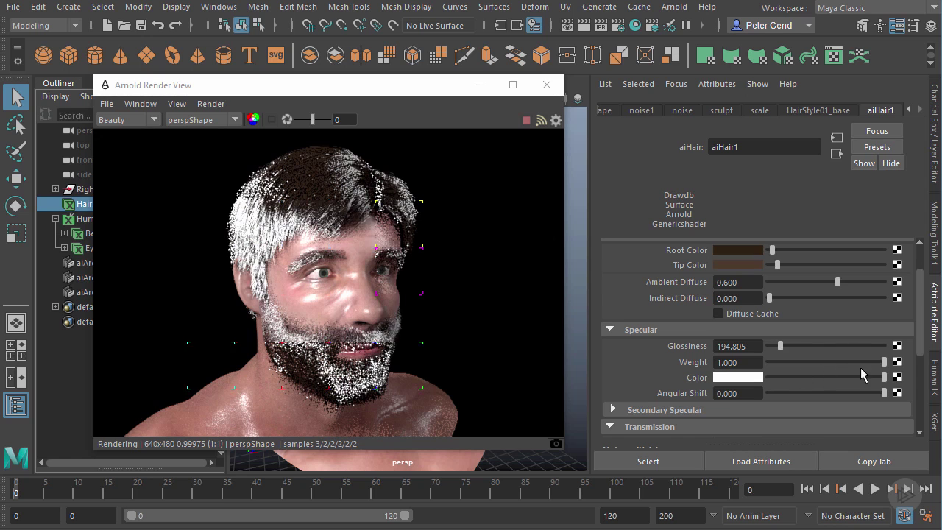
drag(879, 361, 808, 367)
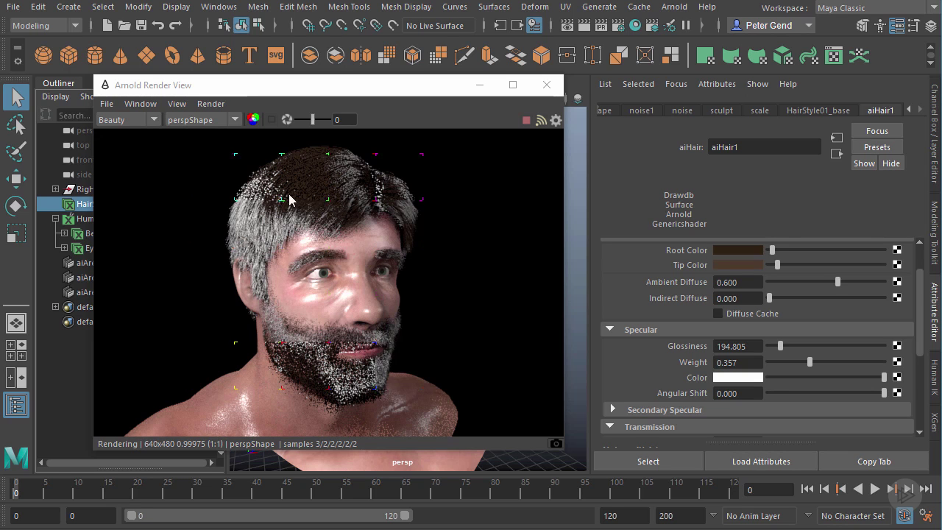
mouse_move(780, 346)
mouse_down()
mouse_move(813, 349)
mouse_move(781, 362)
mouse_up()
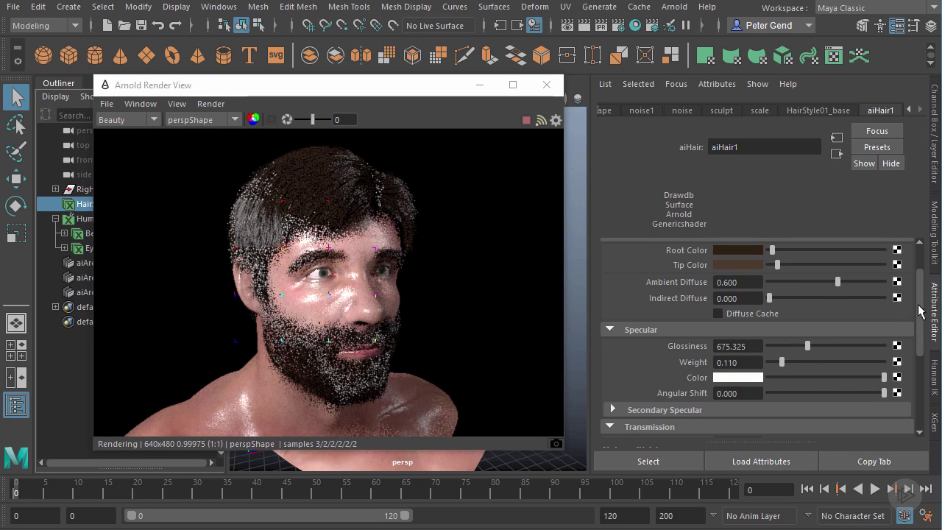
drag(921, 313, 920, 295)
drag(781, 312, 791, 317)
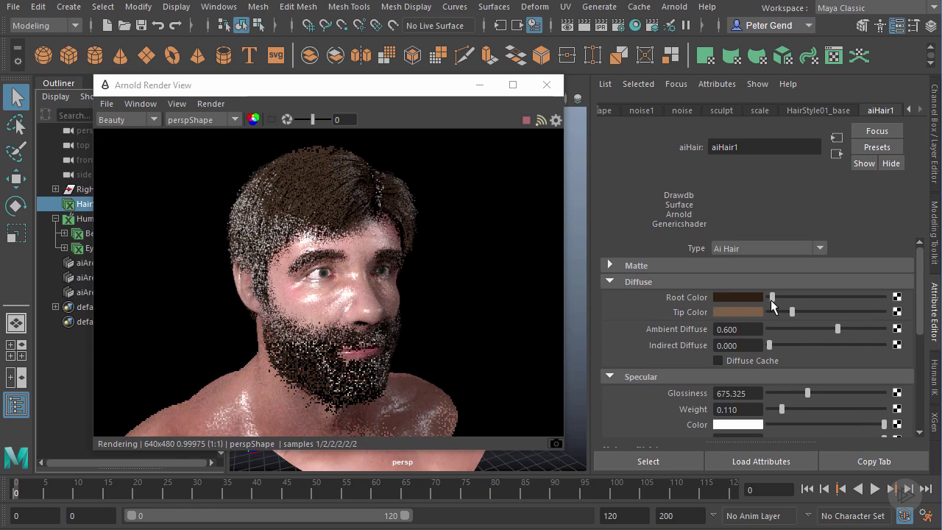
Step: Desaturate the tip colour toward a greyer brown and set Indirect Diffuse to 0.974
click(752, 314)
drag(748, 368, 732, 368)
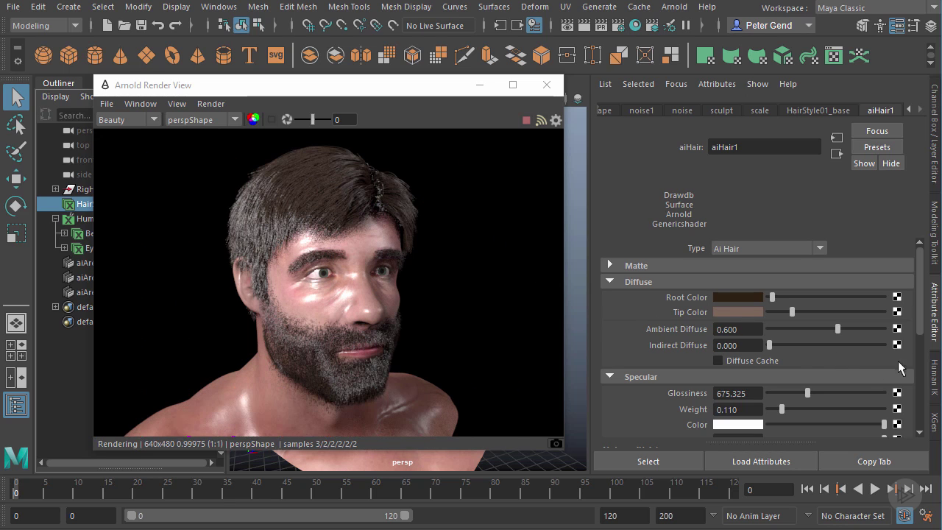
scroll(923, 333, down, 1)
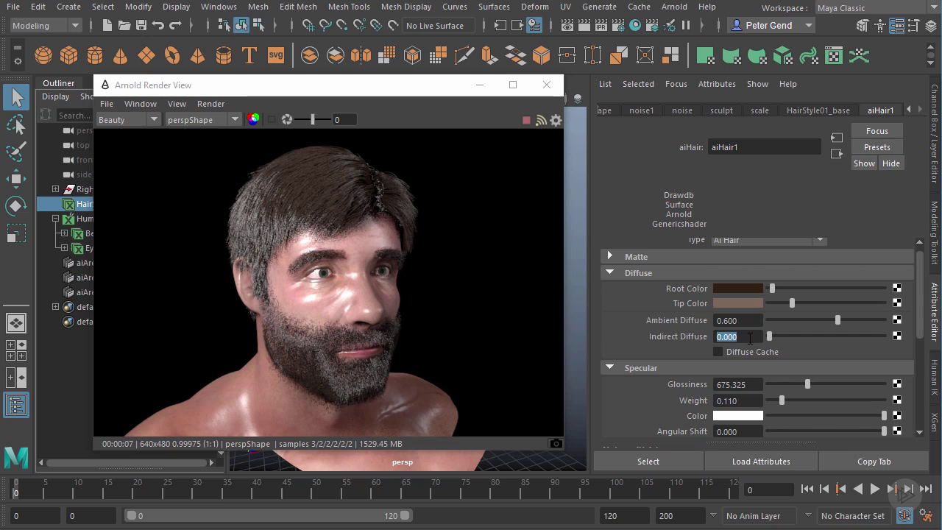
drag(770, 337, 846, 336)
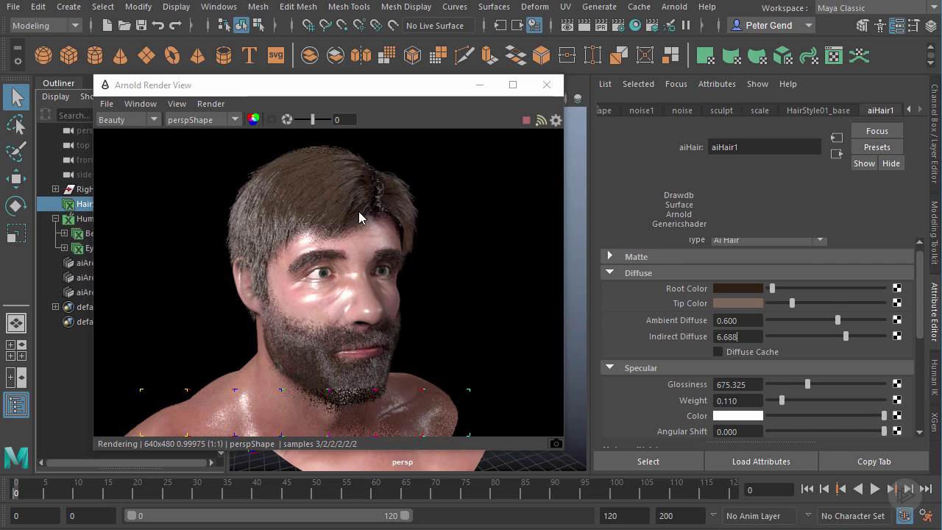
drag(828, 336, 781, 337)
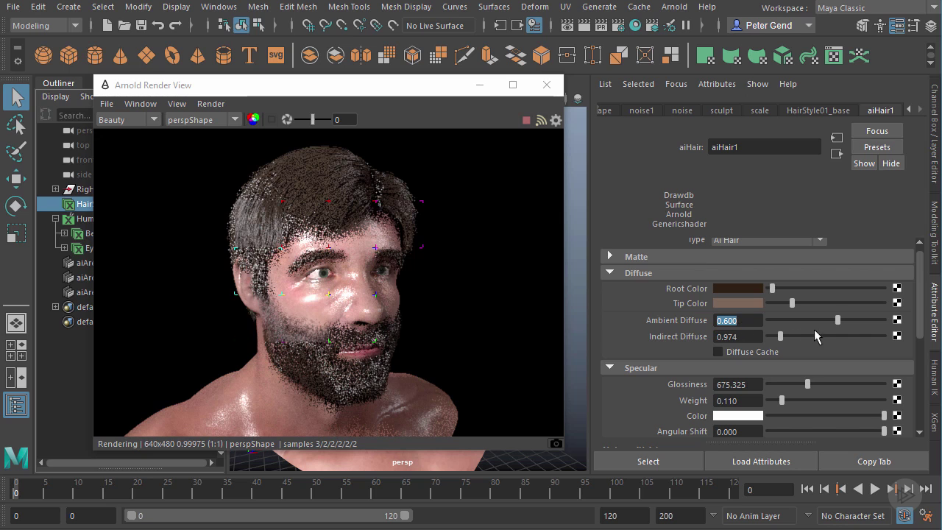
drag(920, 318, 917, 359)
Step: Give Secondary Specular weight 0.308, glossiness 397.260 and dark brown colour; dim Specular Color to grey
click(613, 362)
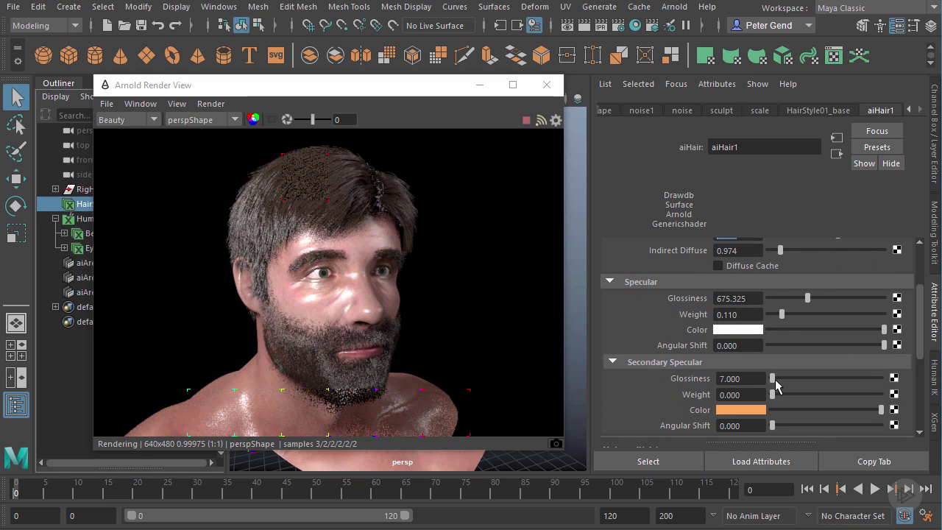
drag(773, 395, 805, 395)
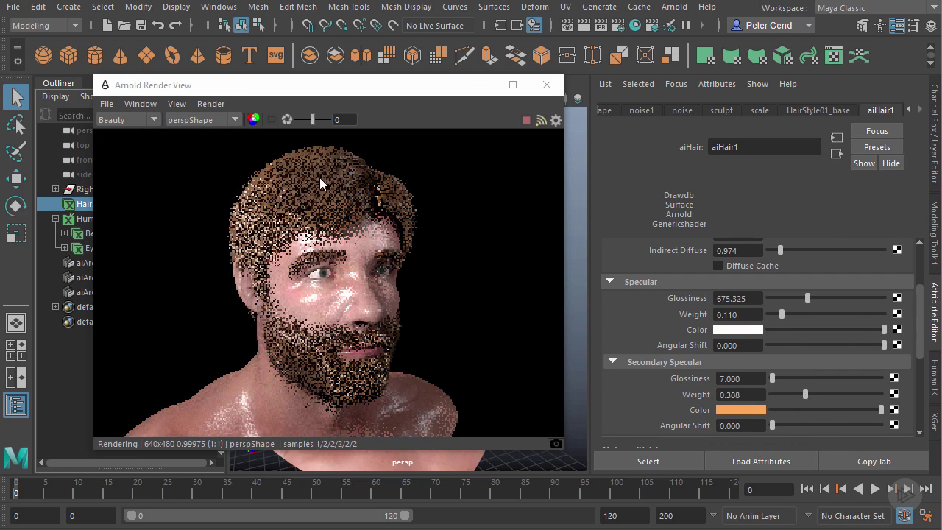
drag(881, 410, 782, 410)
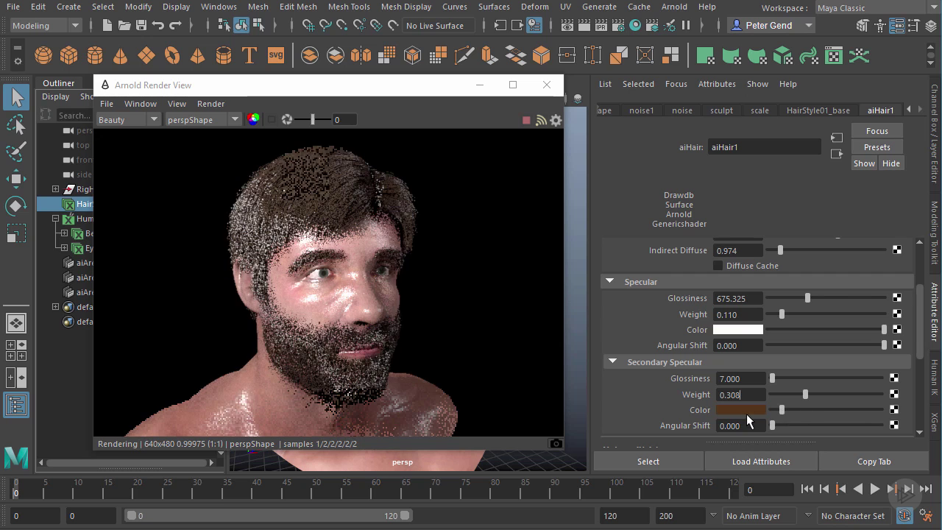
click(748, 412)
drag(765, 465, 744, 464)
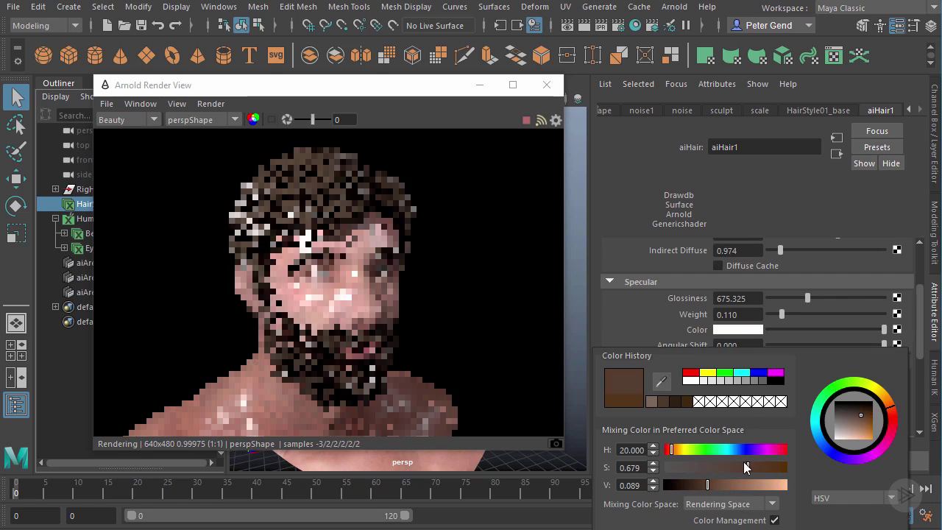
click(638, 304)
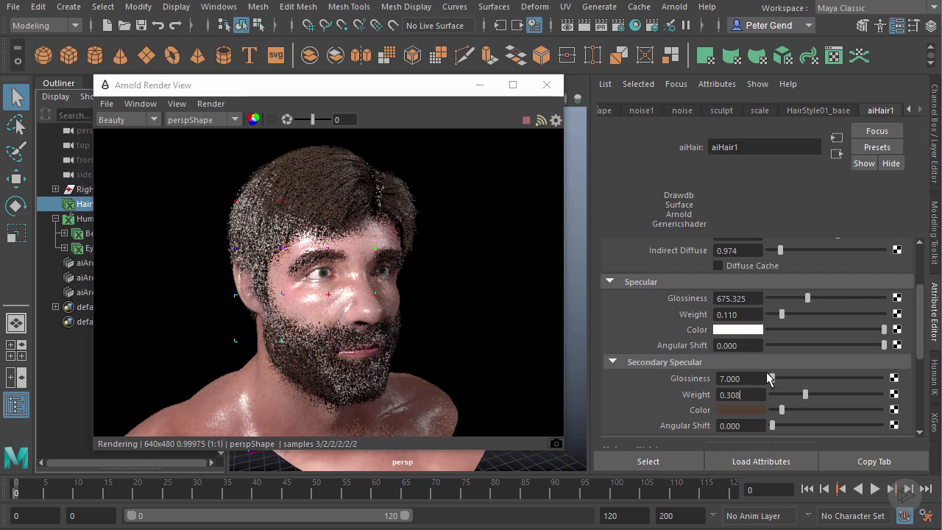
drag(773, 378, 794, 379)
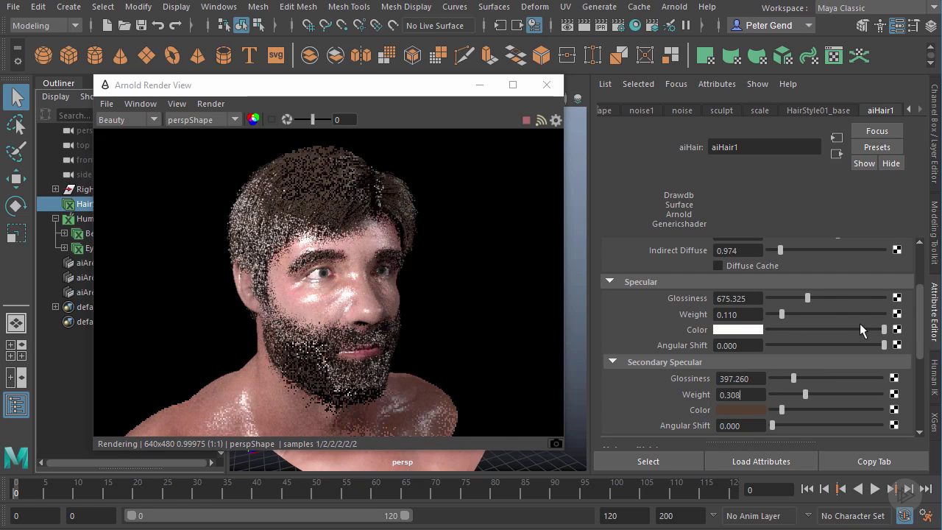
drag(864, 327, 816, 329)
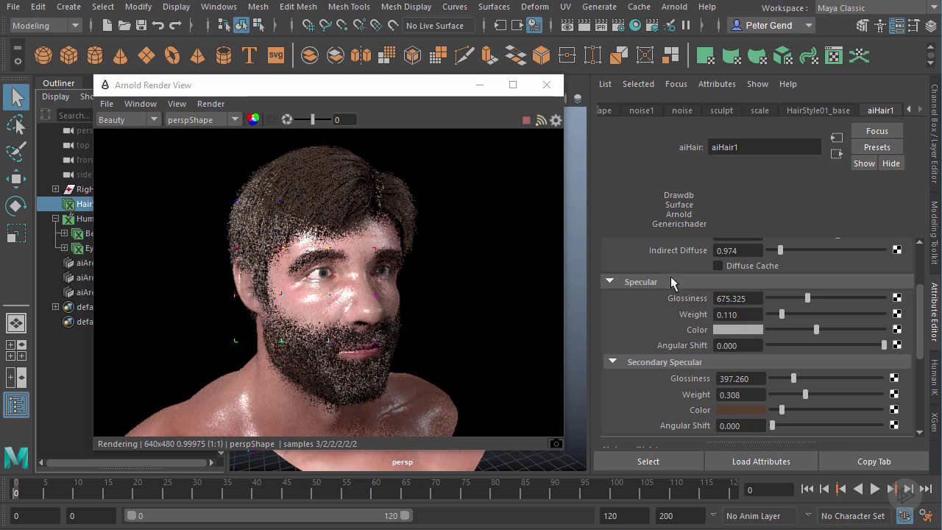
scroll(918, 336, down, 1)
Step: Raise aiHair1 Transmission Weight to 0.877 and re-frame the head in the render view
scroll(919, 336, down, 6)
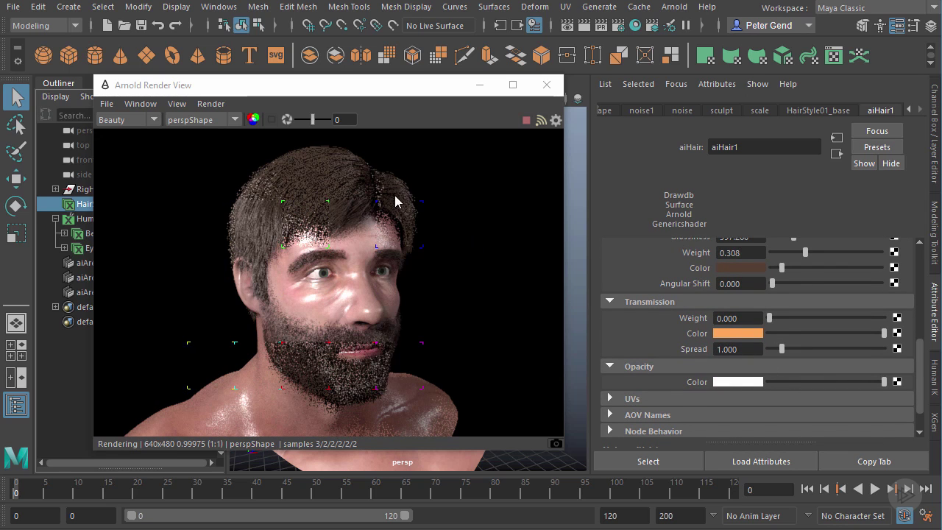
drag(769, 319, 869, 319)
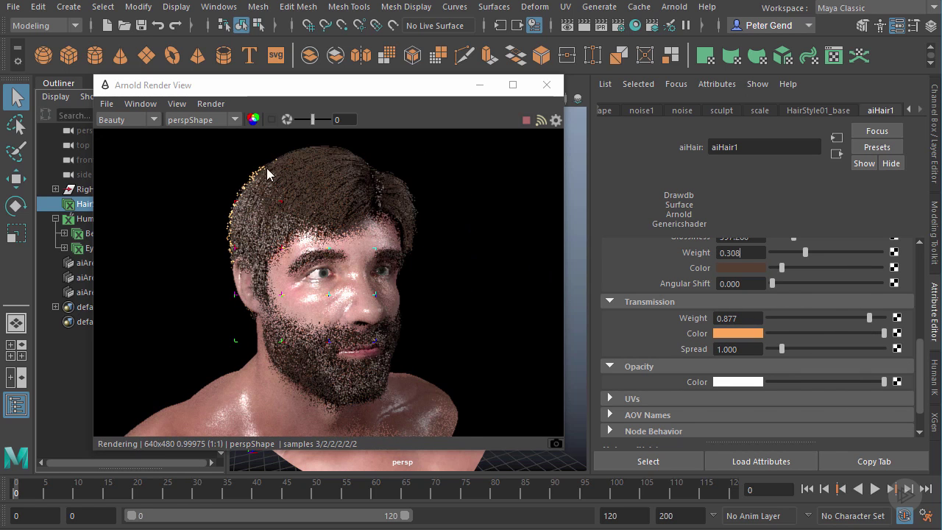
alt+drag(459, 241, 455, 251)
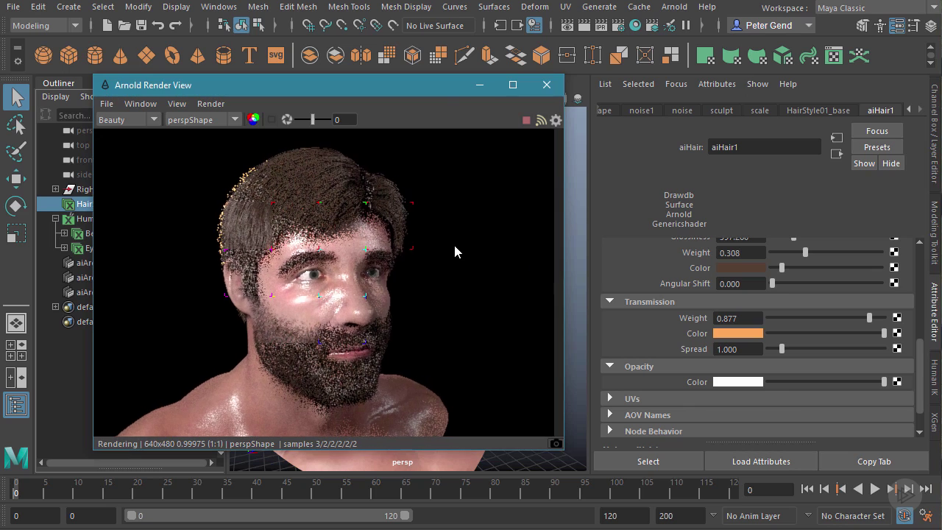
drag(434, 86, 339, 83)
mouse_move(516, 228)
alt+mouse_down()
mouse_move(539, 225)
mouse_move(506, 225)
alt+mouse_up()
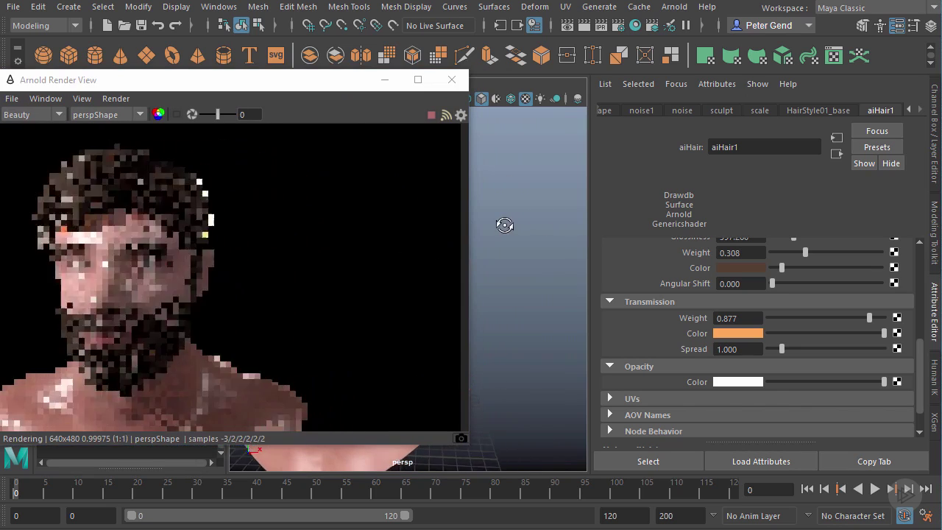
Step: Set Transmission Weight 0.390, darken its colour with saturation 0.385, and Spread 2.516
alt+middle_drag(564, 219, 617, 223)
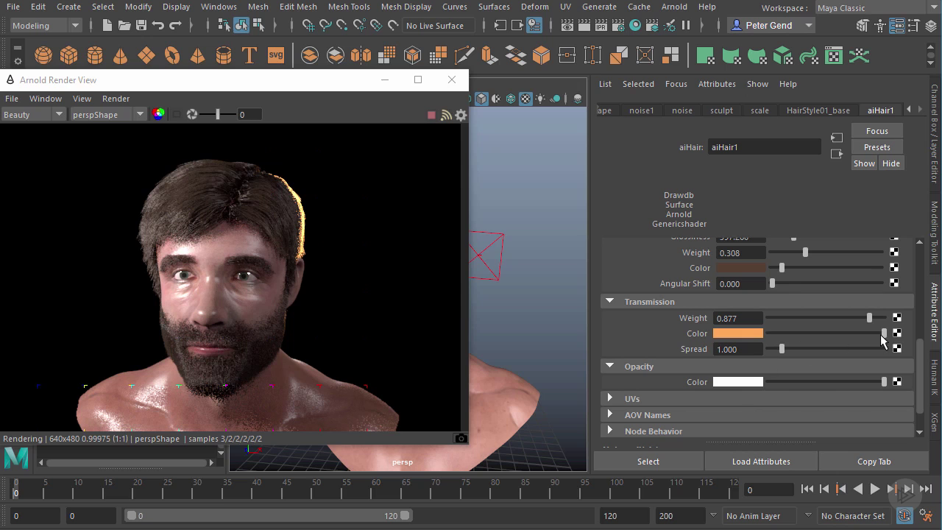
drag(863, 315, 813, 318)
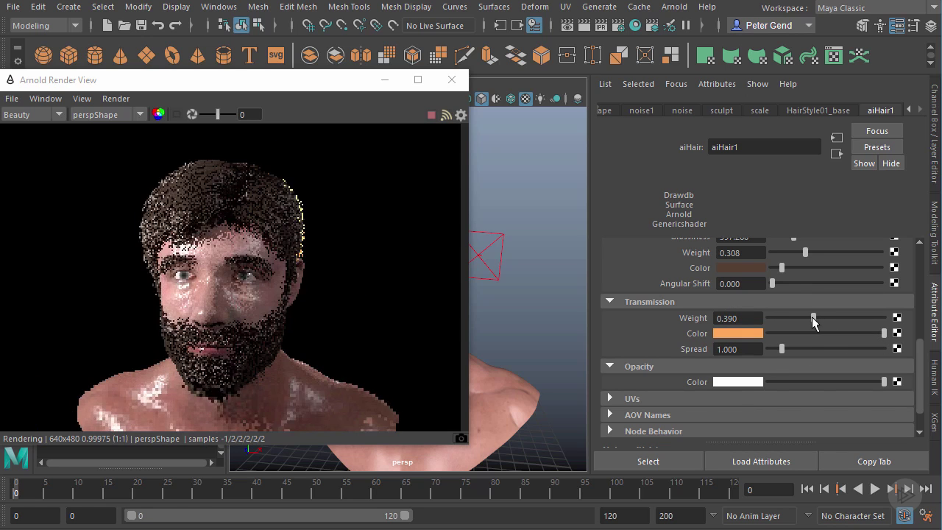
click(759, 332)
drag(759, 383, 720, 387)
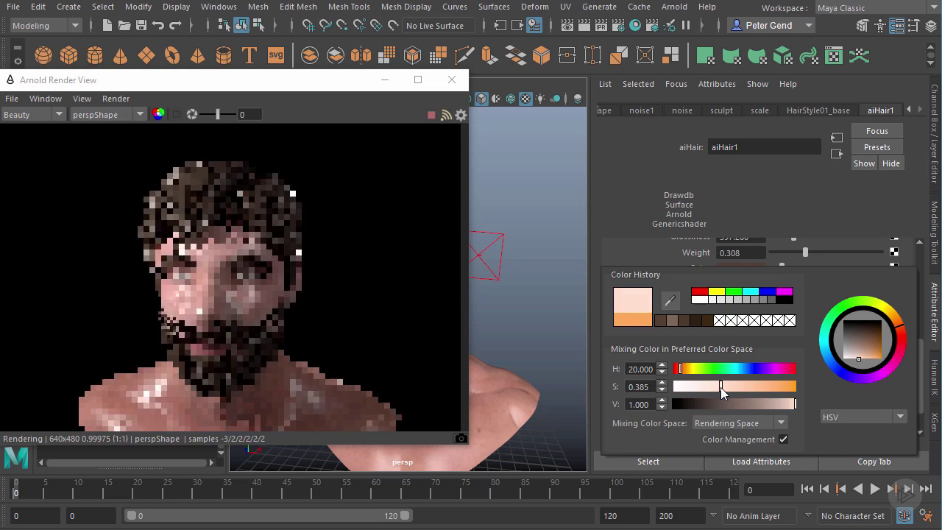
drag(791, 404, 763, 403)
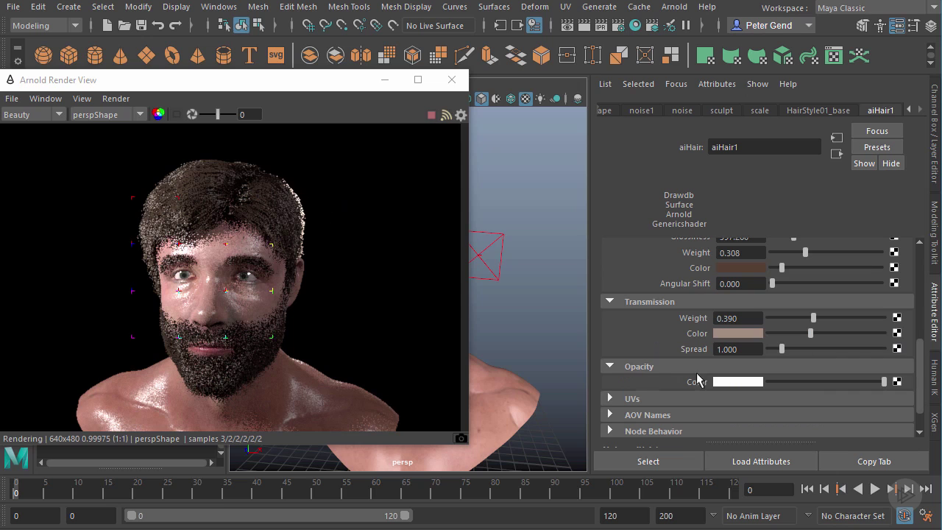
drag(780, 351, 820, 351)
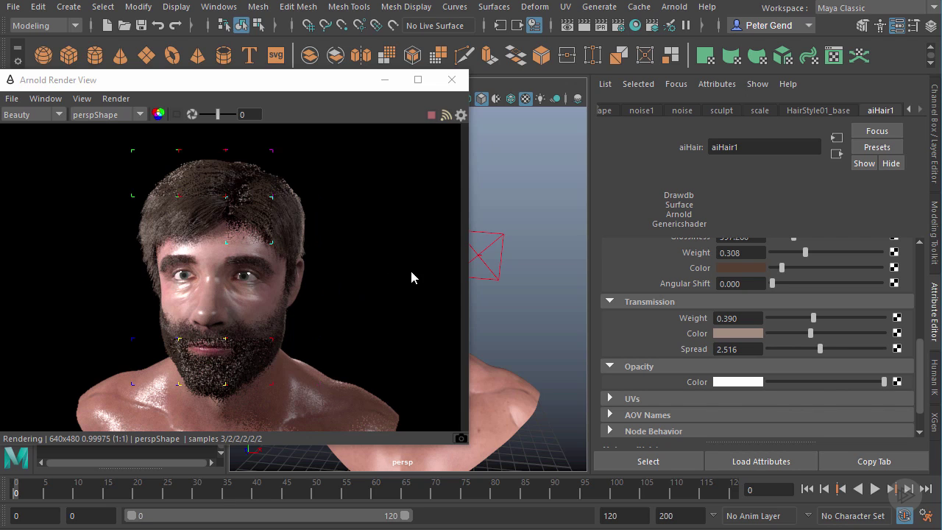
drag(924, 388, 921, 268)
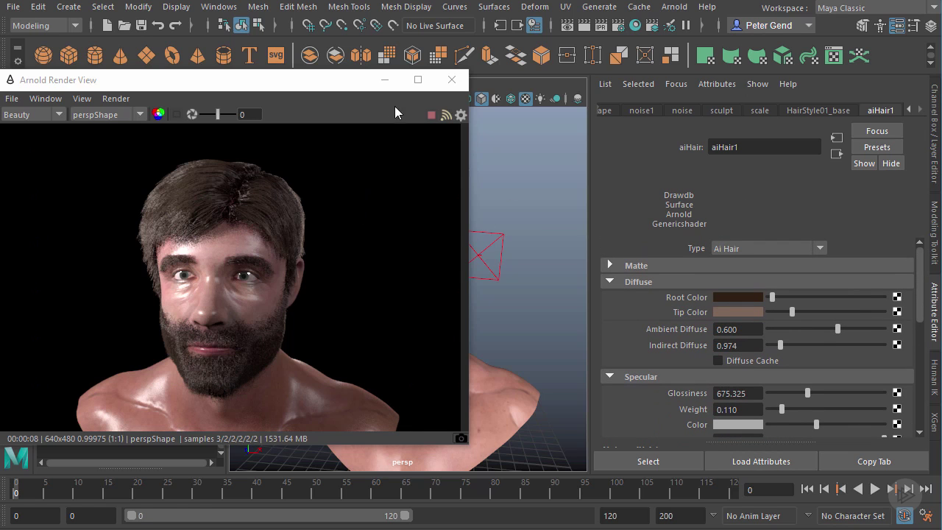
Step: Frame the crown of the head in the render, then close the Arnold Render View
drag(301, 81, 225, 86)
scroll(488, 260, up, 5)
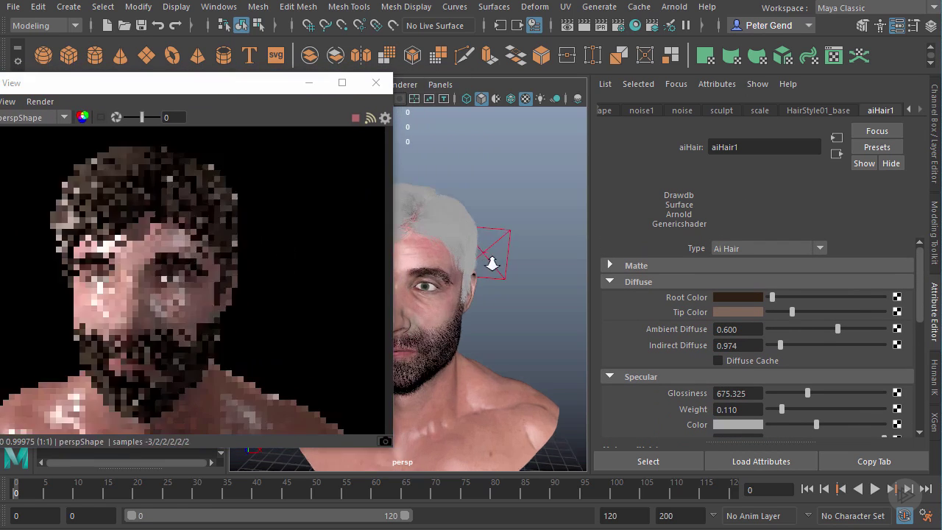
alt+middle_drag(524, 282, 487, 318)
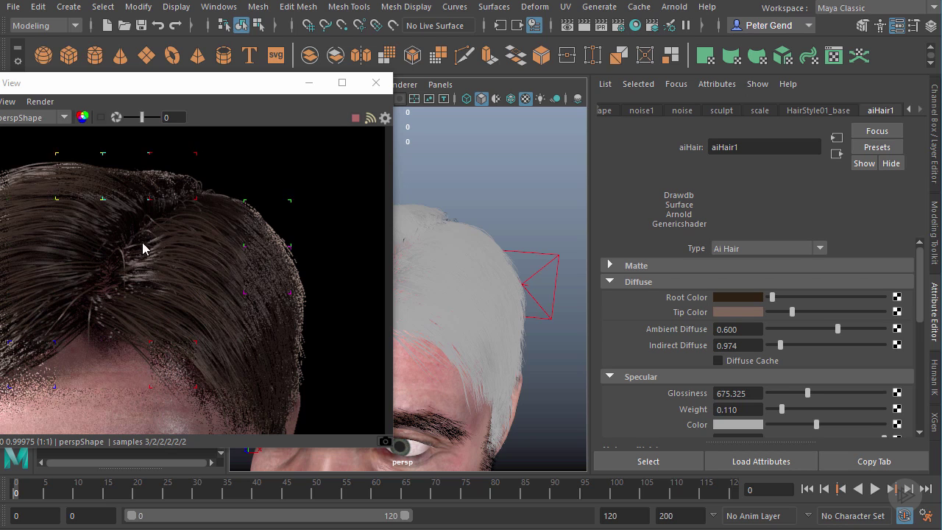
drag(181, 83, 251, 84)
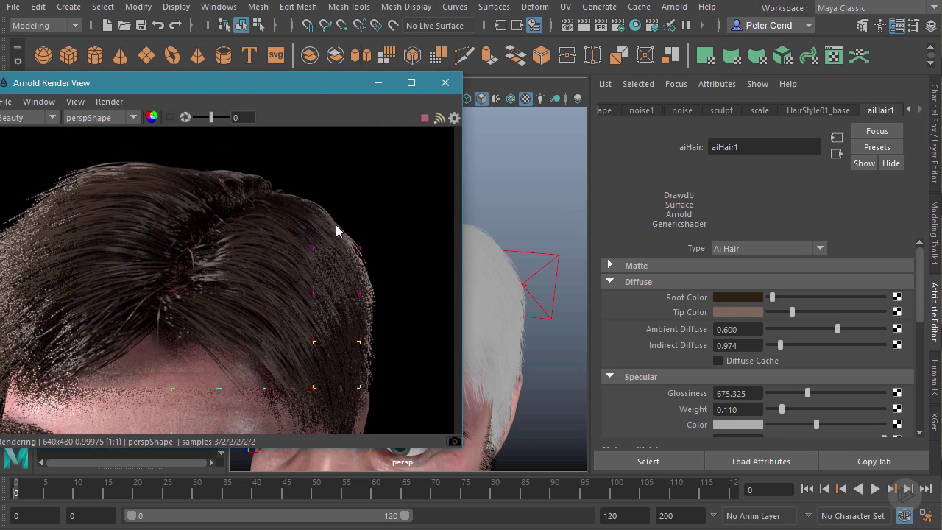
click(444, 82)
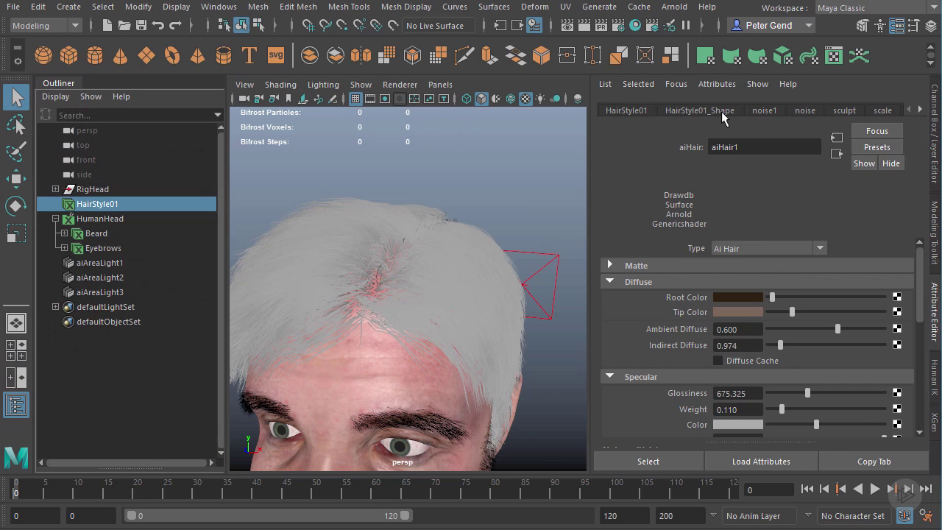
click(699, 110)
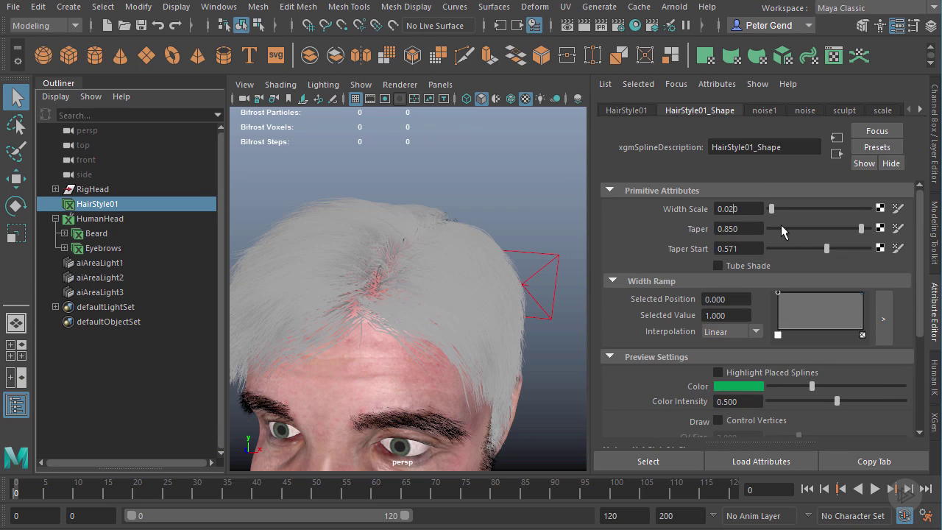
Step: Set HairStyle01_Shape Width Scale to 0.007 and start an interactive Arnold render
key(BackSpace)
text(070)
key(Return)
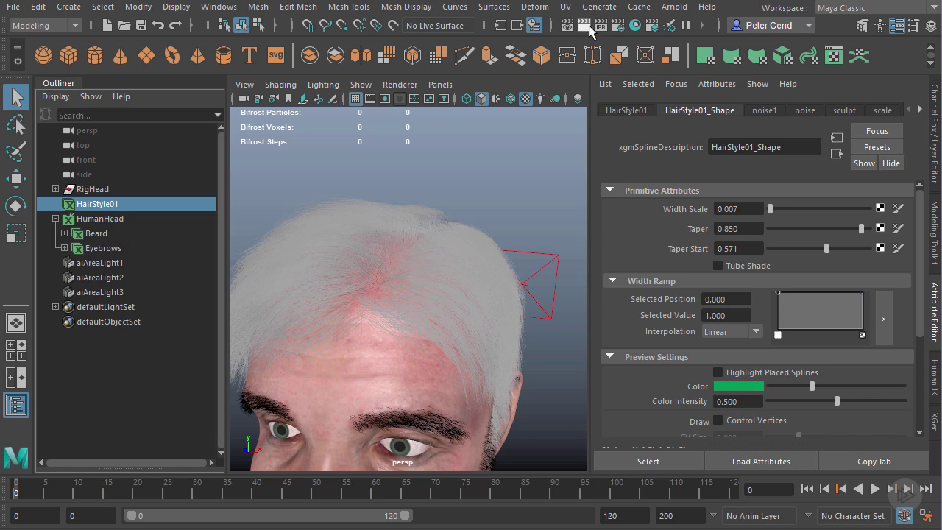
click(675, 7)
click(660, 53)
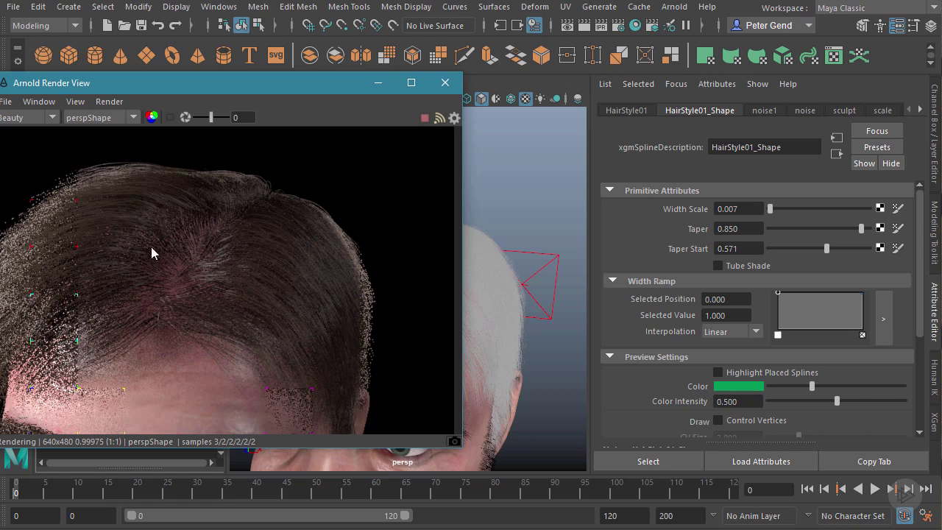
Step: Close the Render View and set HairStyle01_Shape Render Density Multiplier to 2
click(449, 84)
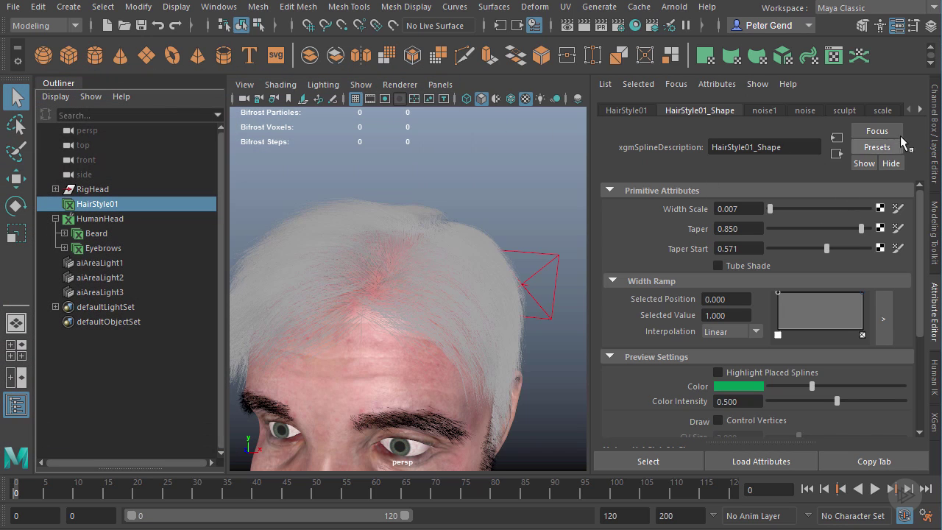
click(919, 109)
click(868, 109)
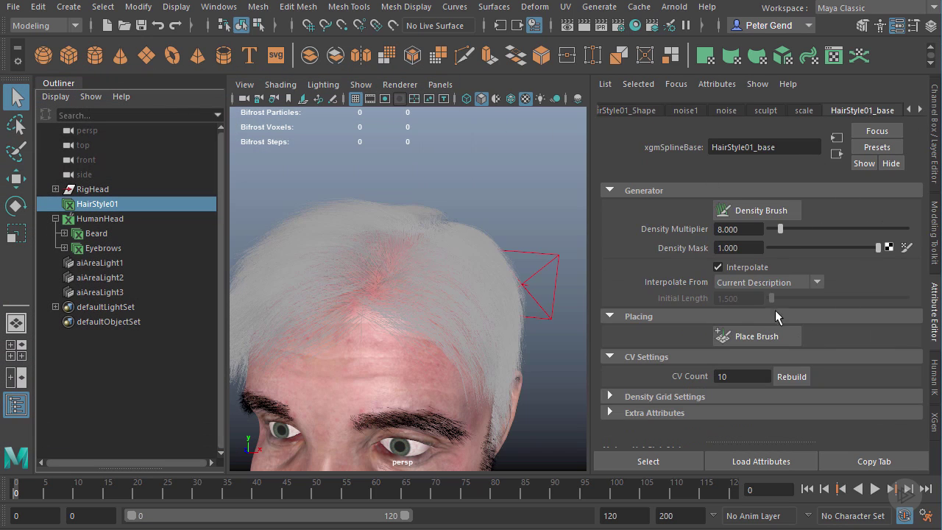
click(755, 230)
click(626, 109)
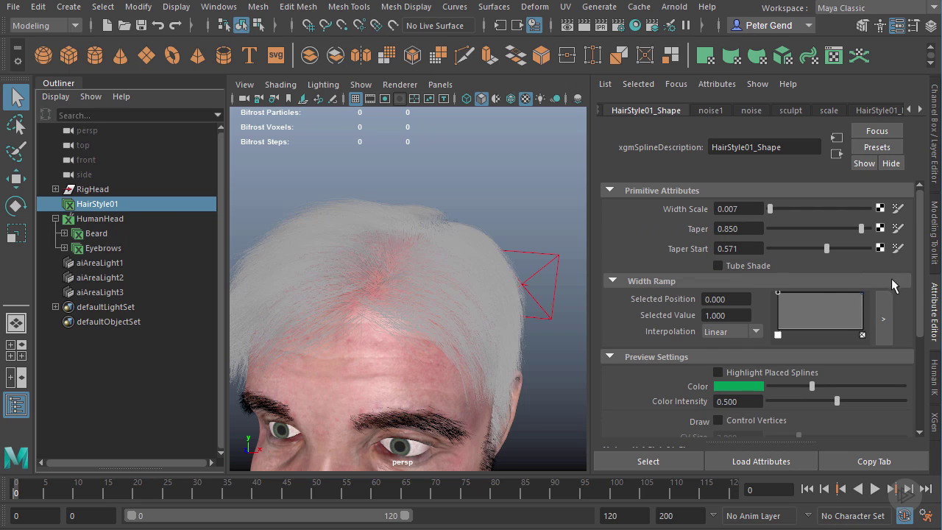
scroll(736, 309, down, 5)
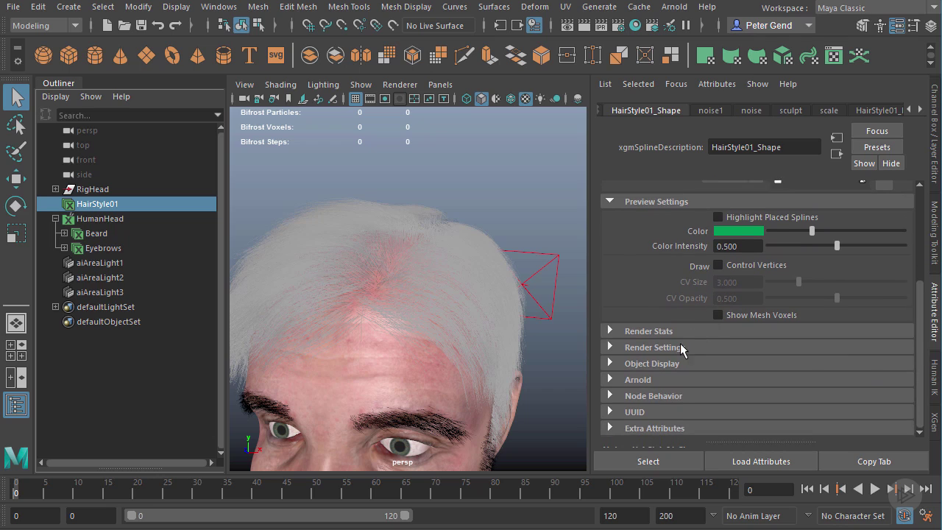
click(680, 348)
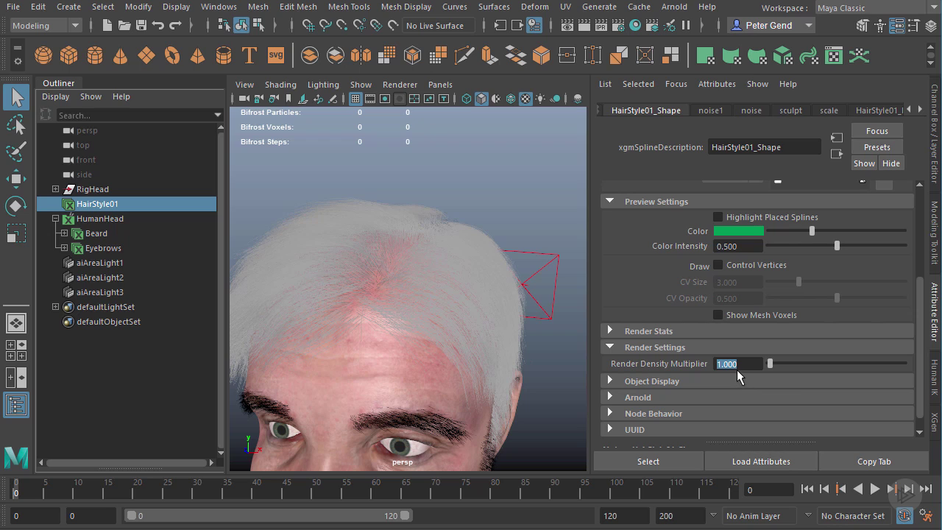
text(2)
click(746, 248)
Step: Set the HairStyle01_base Density Multiplier to 10
click(882, 110)
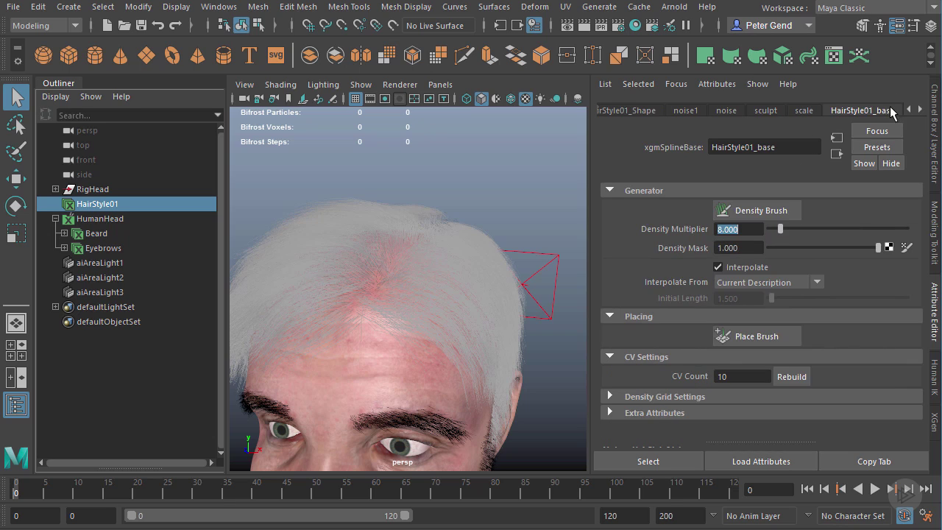
click(745, 231)
key(ctrl+a)
text(1)
key(Return)
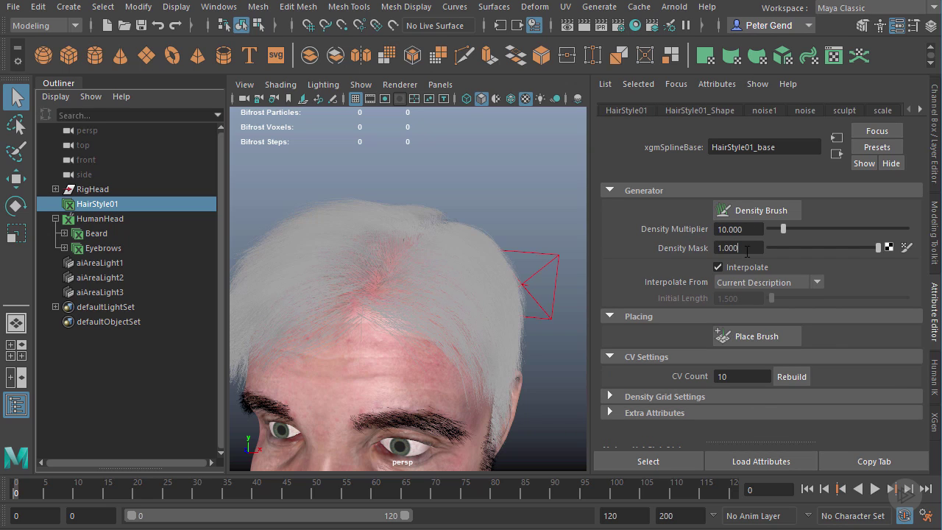
Step: Launch an interactive Arnold render of the denser crown hair at 640x480
click(676, 6)
click(695, 35)
key(Return)
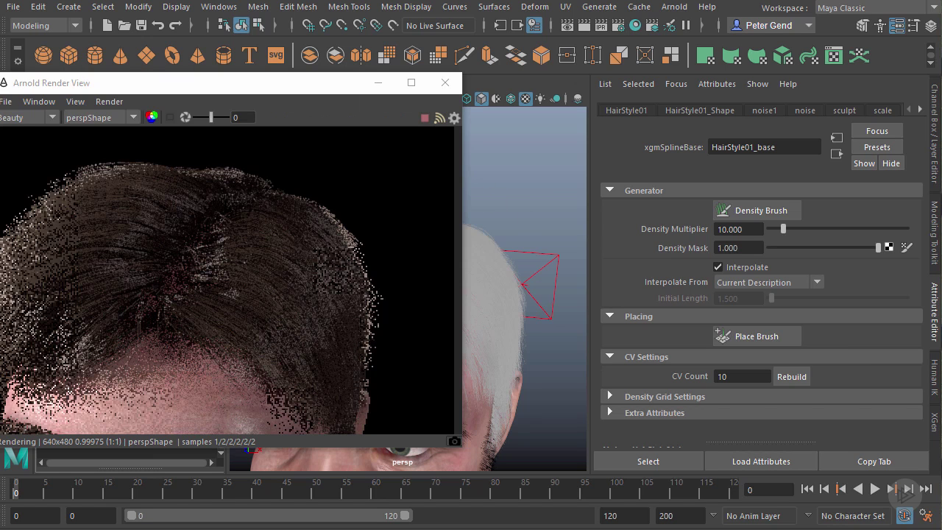